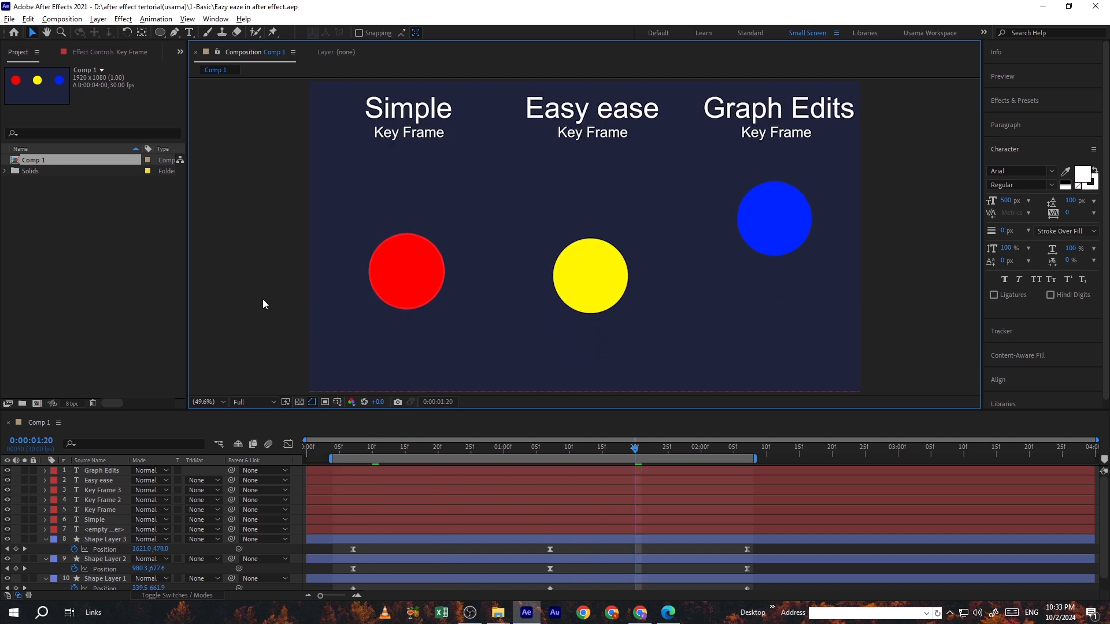
Create a new 1920 x 1080 composition and draw a blue circle centred at about 340, 349 with the Ellipse tool.
{"action": "key", "text": "ctrl+n"}
{"action": "key", "text": "Return"}
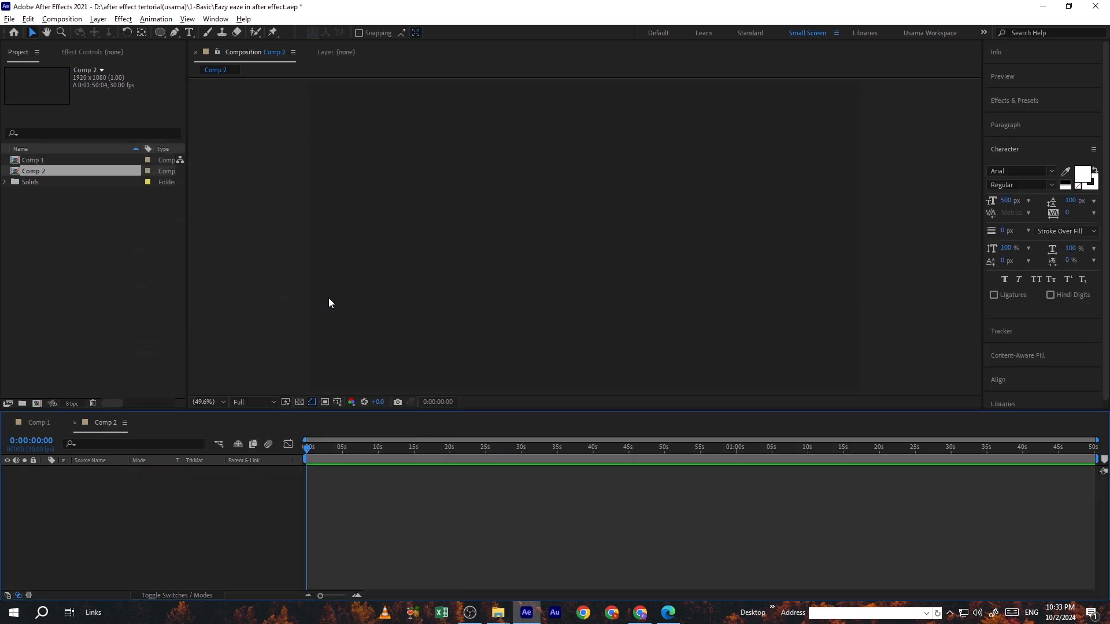
{"action": "left_click", "coordinate": [160, 32]}
{"action": "mouse_move", "coordinate": [364, 163]}
{"action": "left_mouse_down"}
{"action": "mouse_move", "coordinate": [485, 280]}
{"action": "mouse_move", "coordinate": [411, 235]}
{"action": "mouse_move", "coordinate": [411, 205]}
{"action": "left_mouse_up"}
{"action": "key", "text": "v"}
Shift the circle slightly to 403.0, 354.6 and set its first Position keyframe at 0:00:03:17.
{"action": "left_click", "coordinate": [332, 453]}
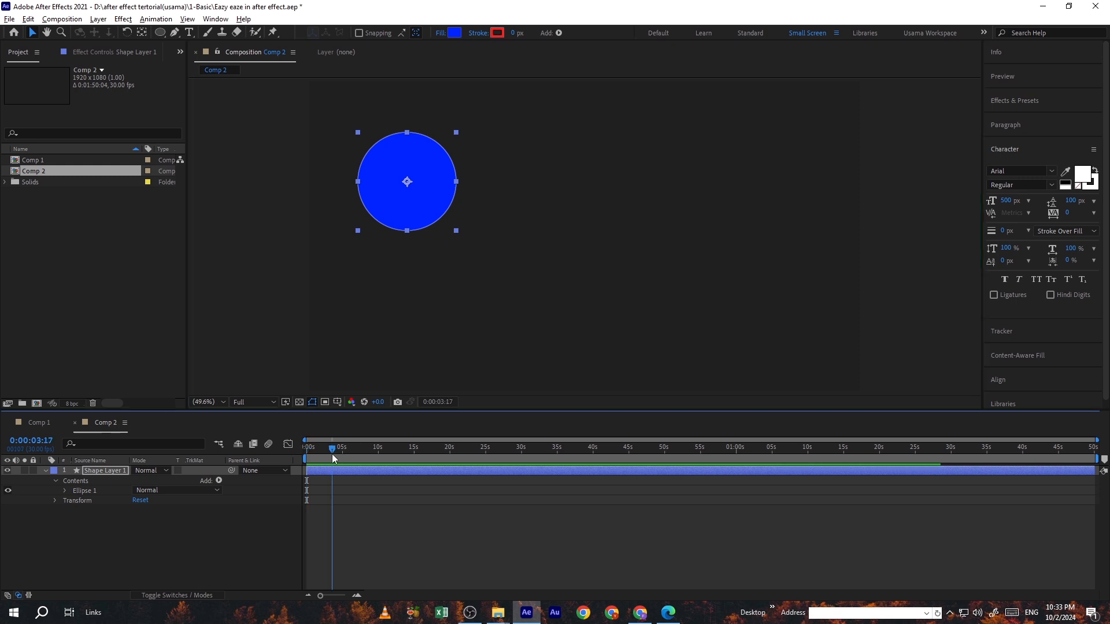
{"action": "left_click", "coordinate": [54, 500]}
{"action": "left_click", "coordinate": [99, 520]}
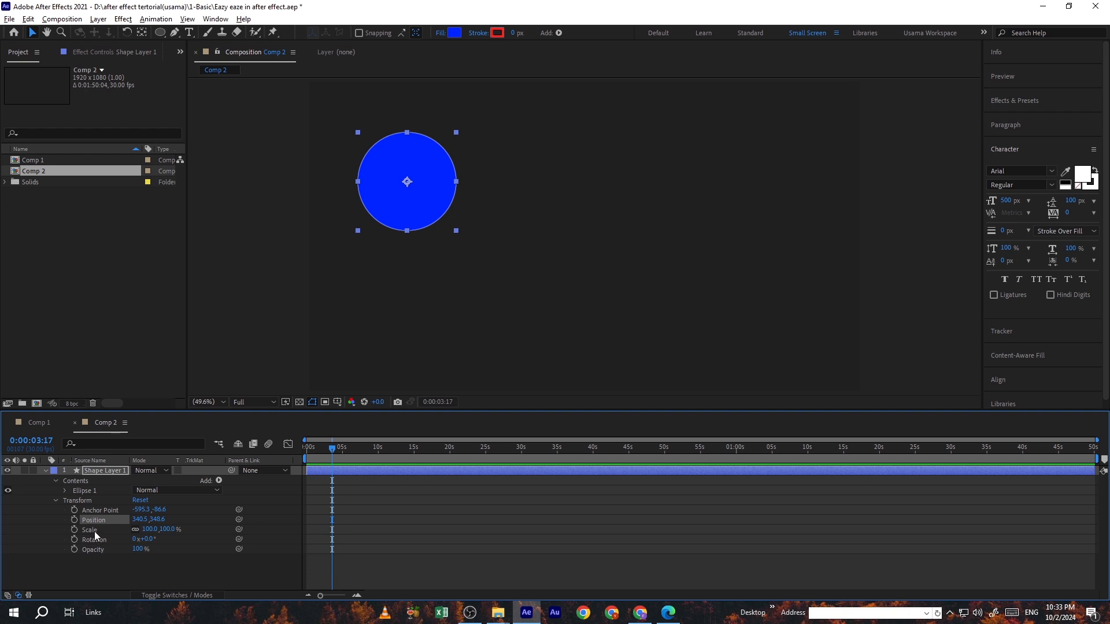
{"action": "left_click", "coordinate": [241, 332]}
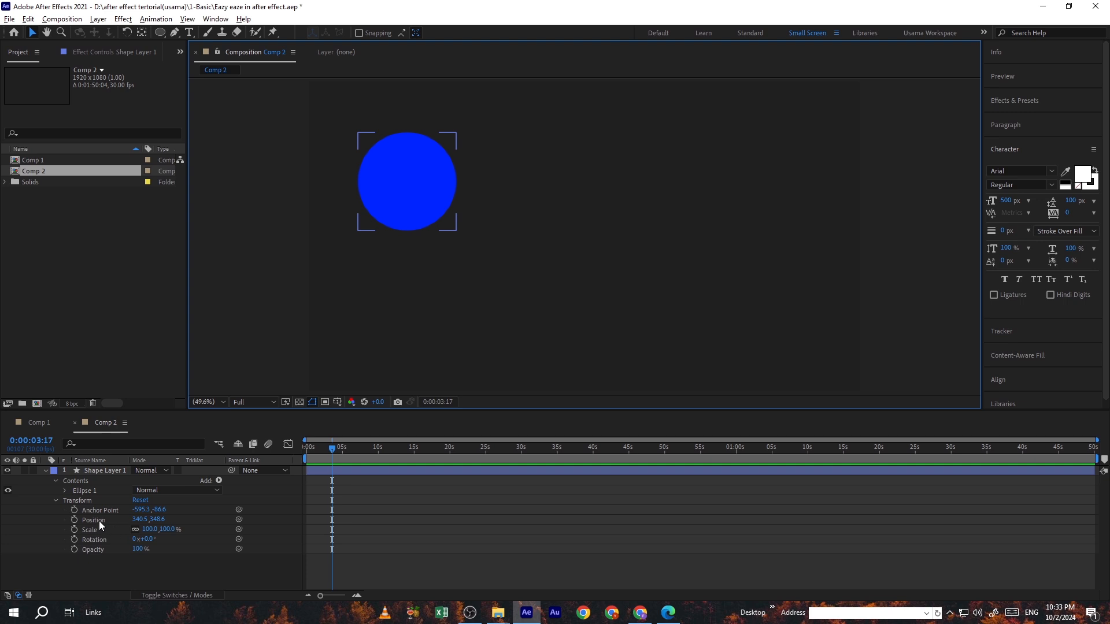
{"action": "left_click", "coordinate": [386, 196]}
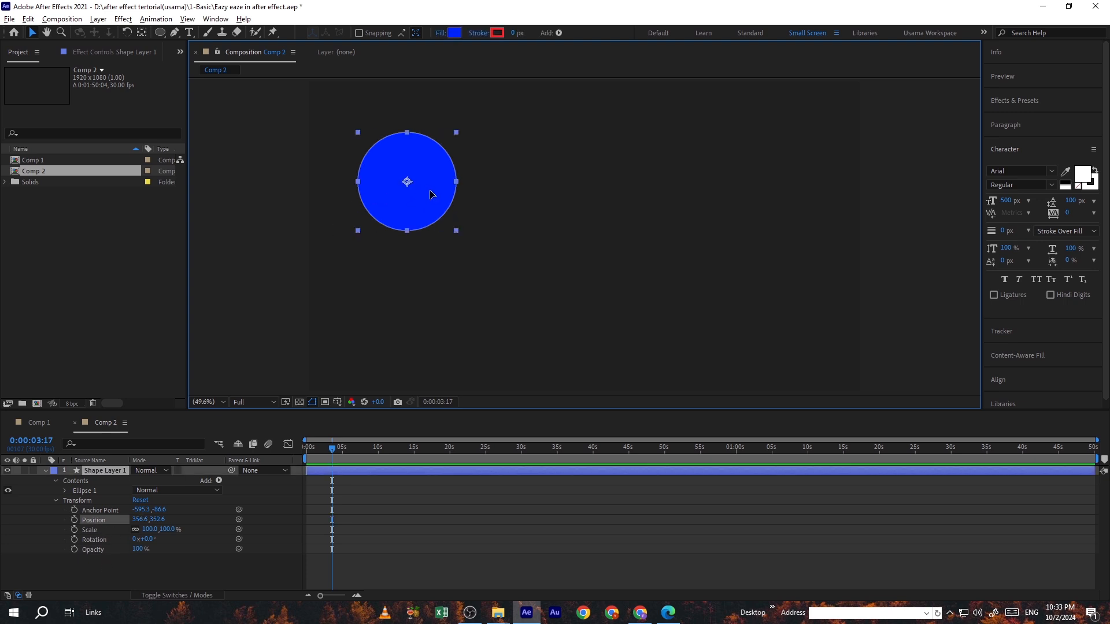
{"action": "left_click_drag", "start_coordinate": [428, 190], "coordinate": [447, 193]}
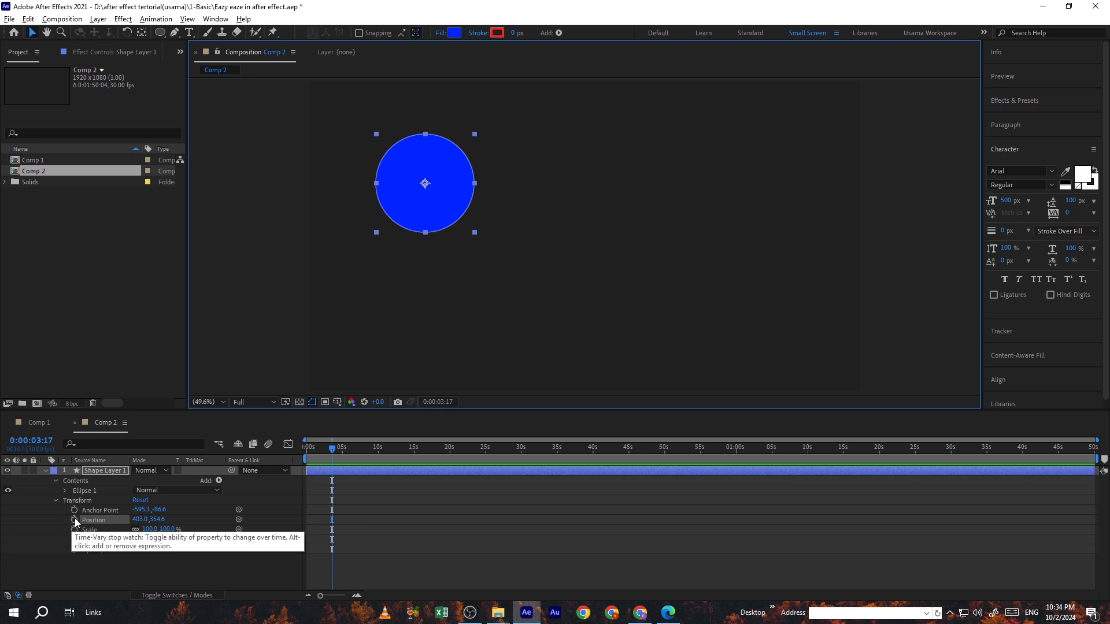
{"action": "left_click", "coordinate": [75, 520]}
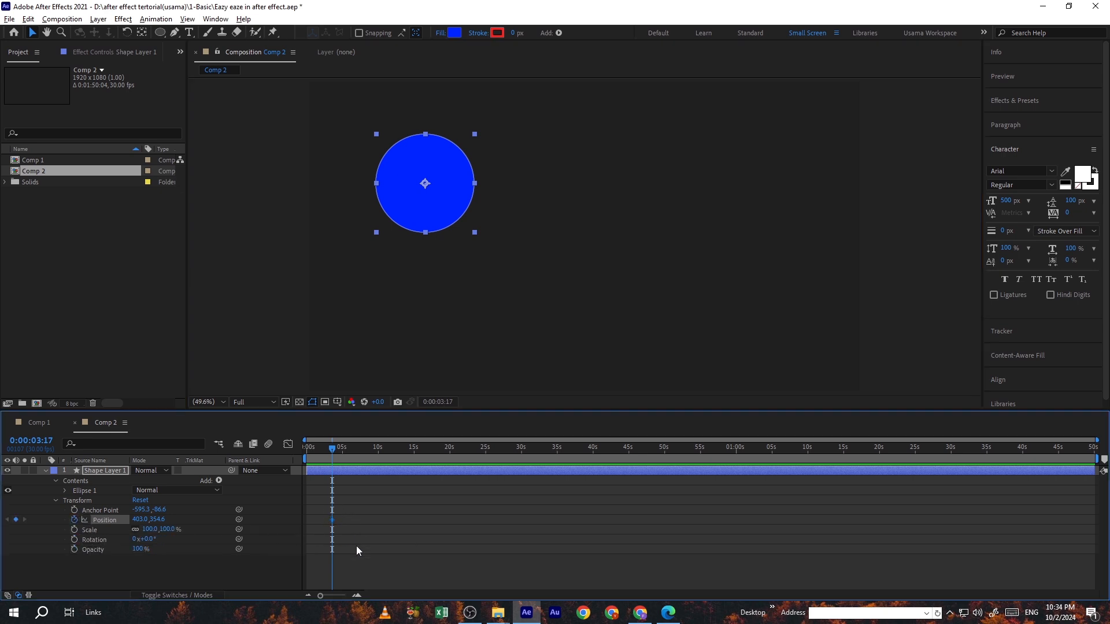
Add a second Position keyframe at 0:00:04:07 by moving the circle horizontally across the frame to 1623.0, 354.6.
{"action": "left_click", "coordinate": [357, 595]}
{"action": "left_click", "coordinate": [357, 595]}
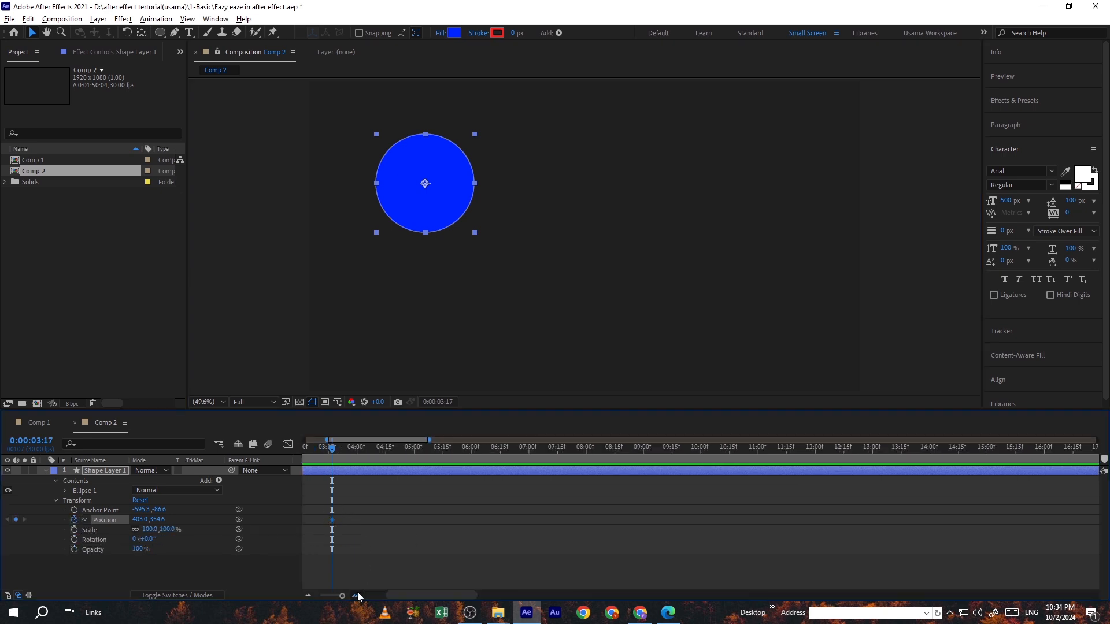
{"action": "left_click", "coordinate": [357, 595]}
{"action": "key", "text": "h"}
{"action": "left_click_drag", "start_coordinate": [385, 539], "coordinate": [390, 538]}
{"action": "key", "text": "v"}
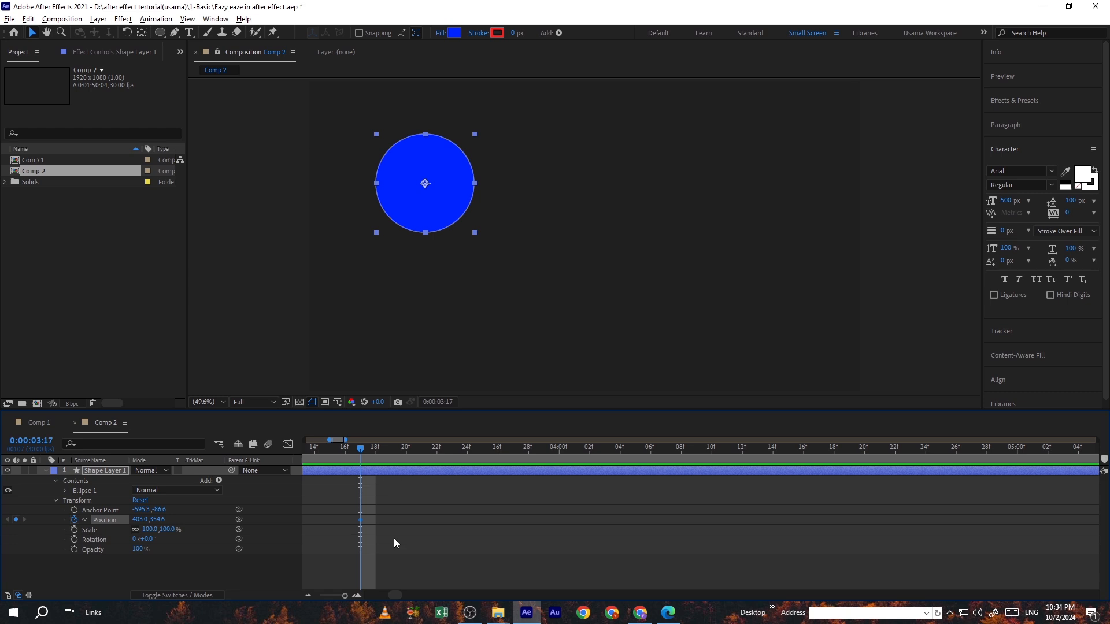
{"action": "left_click", "coordinate": [308, 595]}
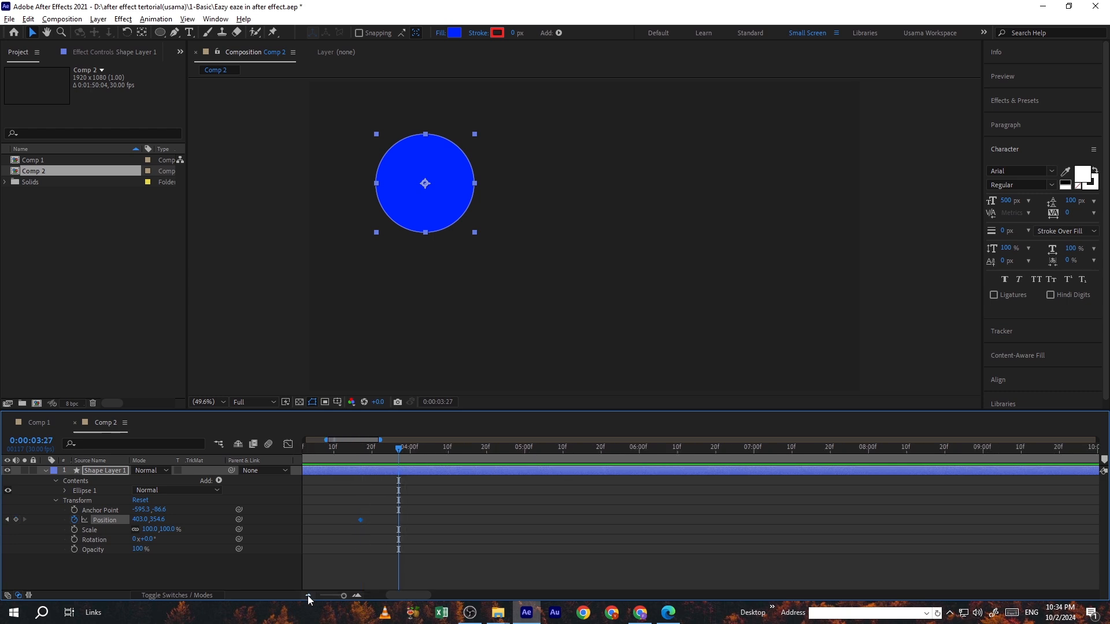
{"action": "key", "text": "shift+Page_Down"}
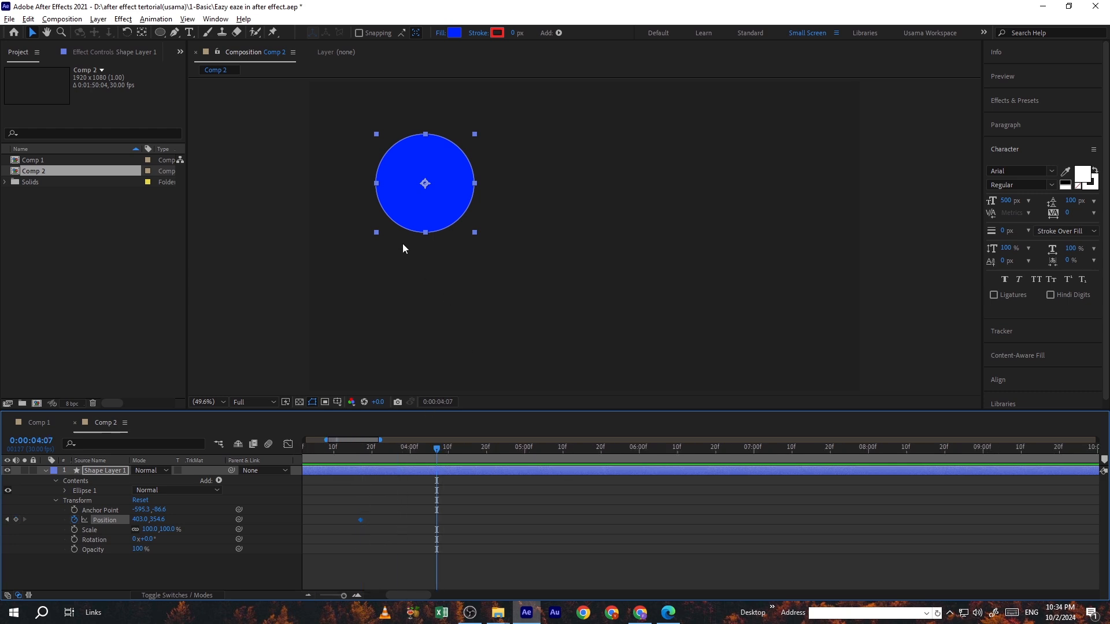
{"action": "key", "text": "shift+Right"}
{"action": "key", "text": "shift+Right"}
{"action": "key", "text": "shift+Right"}
{"action": "key", "text": "shift+Right"}
{"action": "key", "text": "shift+Right"}
{"action": "key", "text": "shift+Right"}
{"action": "key", "text": "shift+Right"}
{"action": "key", "text": "shift+Right"}
{"action": "key", "text": "shift+Right"}
{"action": "key", "text": "shift+Right"}
{"action": "key", "text": "shift+Right"}
{"action": "key", "text": "shift+Right"}
{"action": "key", "text": "shift+Right"}
{"action": "key", "text": "shift+Right"}
{"action": "key", "text": "shift+Right"}
{"action": "key", "text": "shift+Right"}
{"action": "key", "text": "shift+Right"}
{"action": "key", "text": "shift+Right"}
{"action": "key", "text": "shift+Right"}
{"action": "key", "text": "shift+Right"}
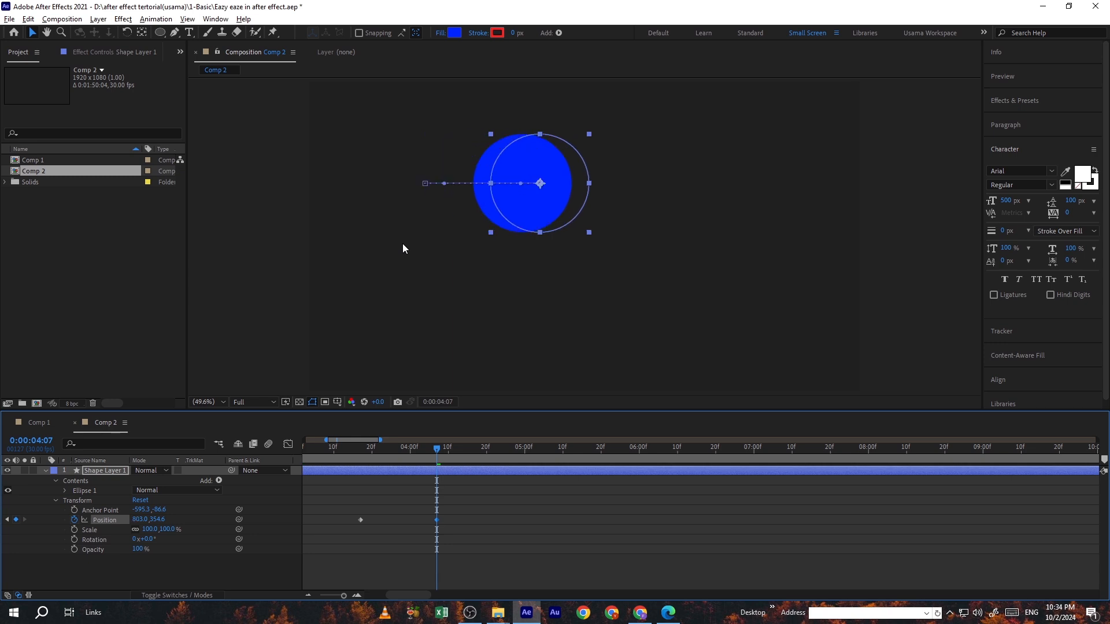
{"action": "key", "text": "shift+Right"}
{"action": "key", "text": "shift+Right"}
{"action": "key", "text": "shift+Right"}
{"action": "key", "text": "shift+Right"}
{"action": "key", "text": "shift+Right"}
{"action": "key", "text": "shift+Right"}
{"action": "key", "text": "shift+Right"}
{"action": "key", "text": "shift+Right"}
{"action": "key", "text": "shift+Right"}
{"action": "key", "text": "shift+Right"}
{"action": "key", "text": "shift+Right"}
{"action": "key", "text": "shift+Right"}
{"action": "key", "text": "shift+Right"}
{"action": "key", "text": "shift+Right"}
{"action": "key", "text": "shift+Right"}
{"action": "key", "text": "shift+Right"}
{"action": "key", "text": "shift+Right"}
{"action": "key", "text": "shift+Right"}
{"action": "key", "text": "shift+Right"}
{"action": "key", "text": "shift+Right"}
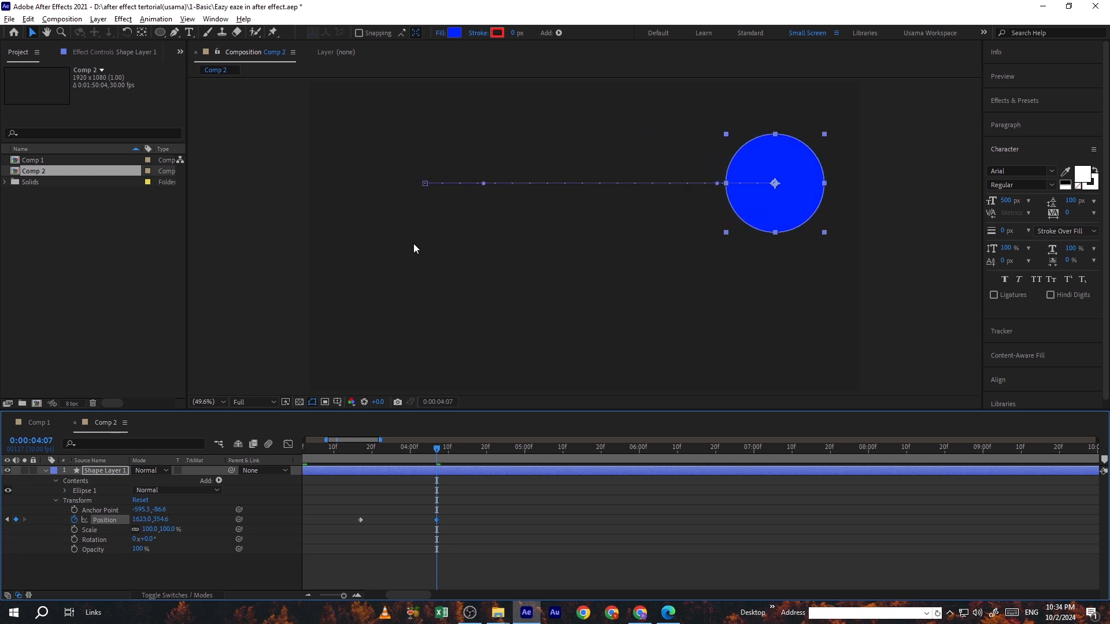
Narrow the work area to just around the two Position keyframes and preview the circle's linear motion.
{"action": "left_click", "coordinate": [655, 289]}
{"action": "left_click", "coordinate": [406, 450]}
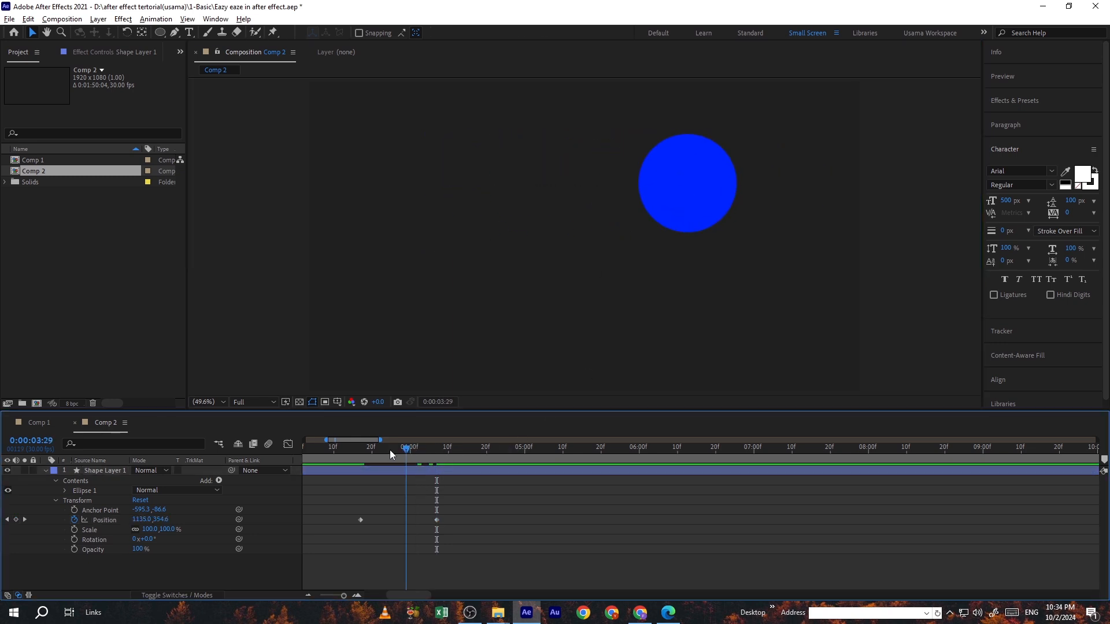
{"action": "left_click_drag", "start_coordinate": [390, 449], "coordinate": [460, 459]}
{"action": "key", "text": "b"}
{"action": "key", "text": "n"}
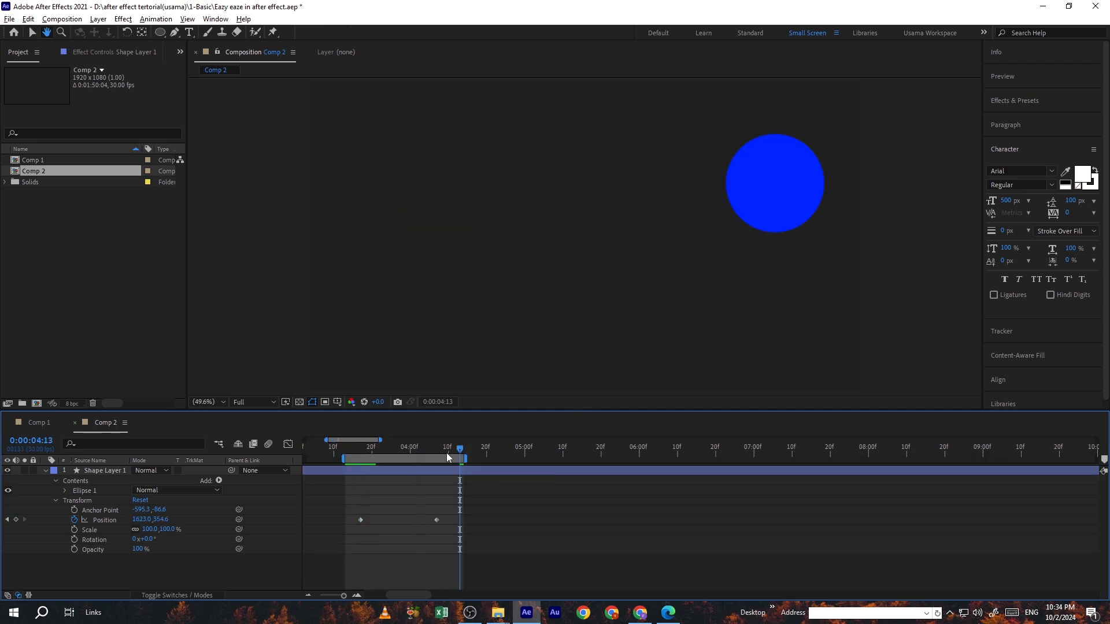
{"action": "key", "text": "space"}
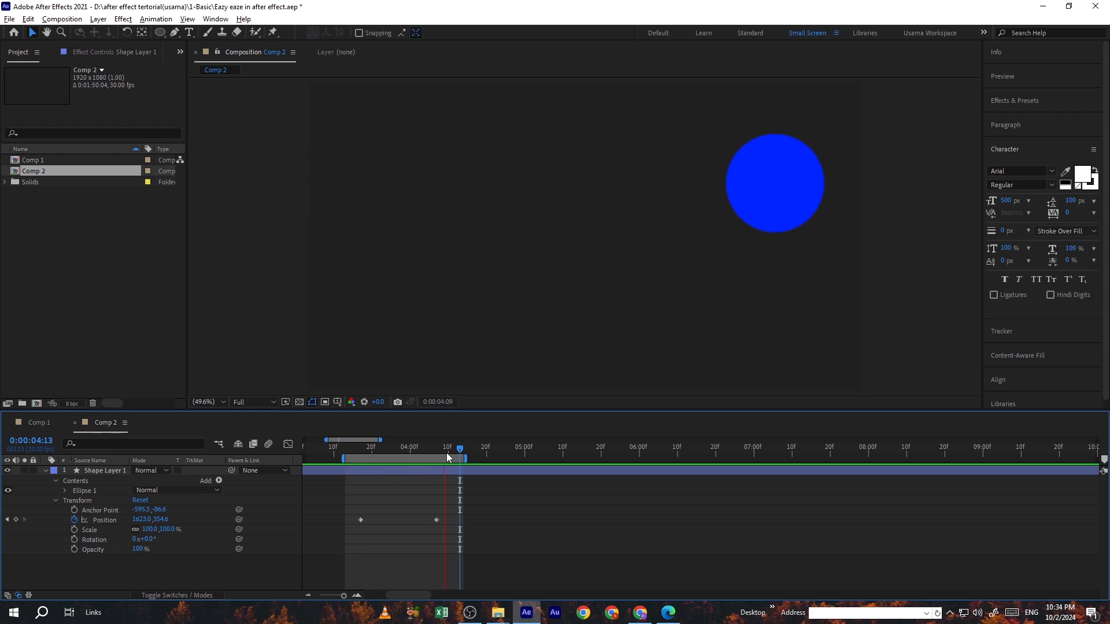
{"action": "left_click", "coordinate": [248, 353]}
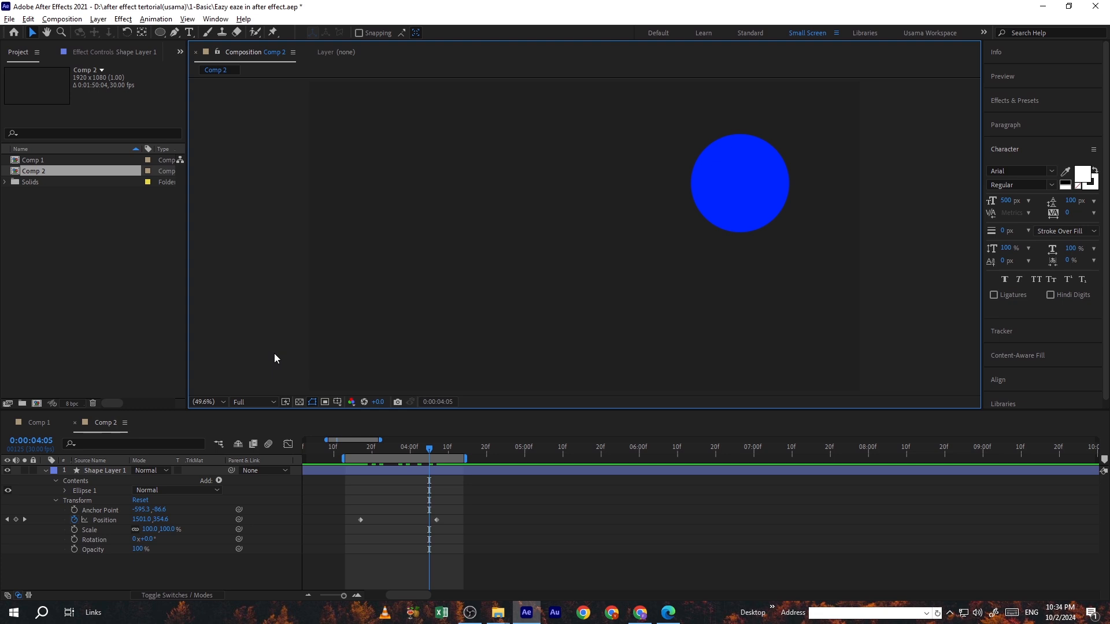
Apply Easy Ease to both Position keyframes of the circle and preview the motion from 0:00:03:17.
{"action": "left_click", "coordinate": [430, 498]}
{"action": "left_click_drag", "start_coordinate": [450, 506], "coordinate": [356, 540]}
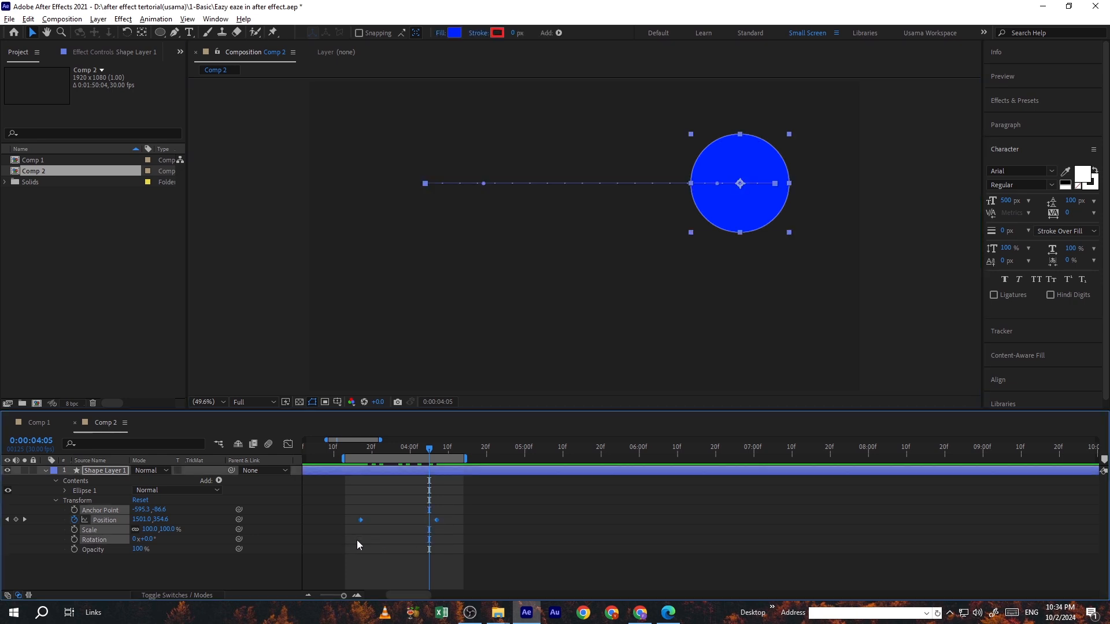
{"action": "right_click", "coordinate": [437, 521]}
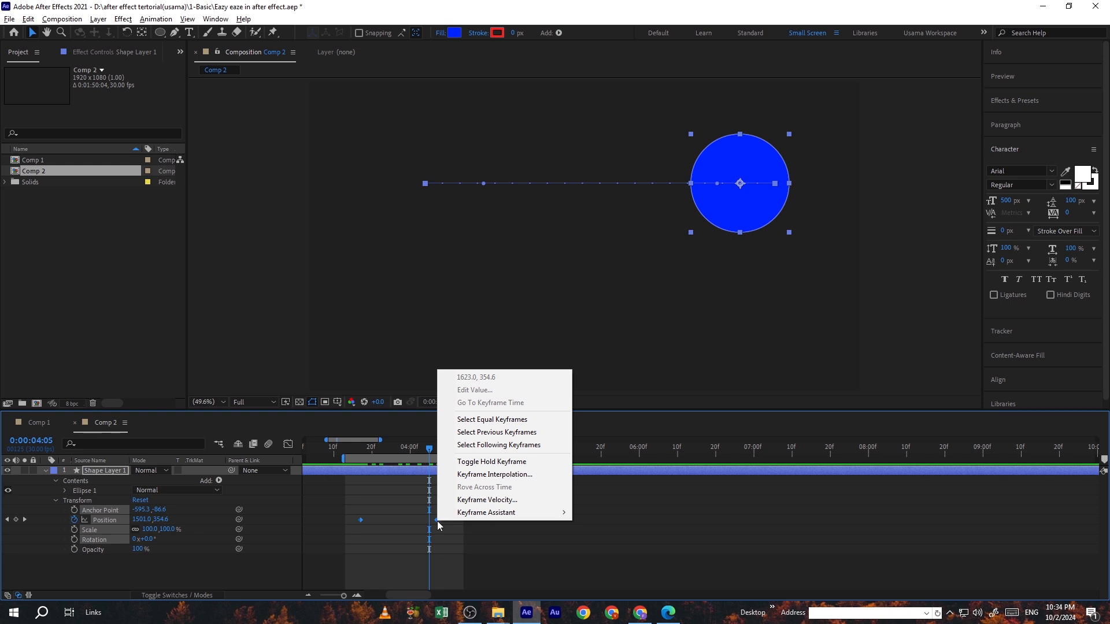
{"action": "mouse_move", "coordinate": [501, 518]}
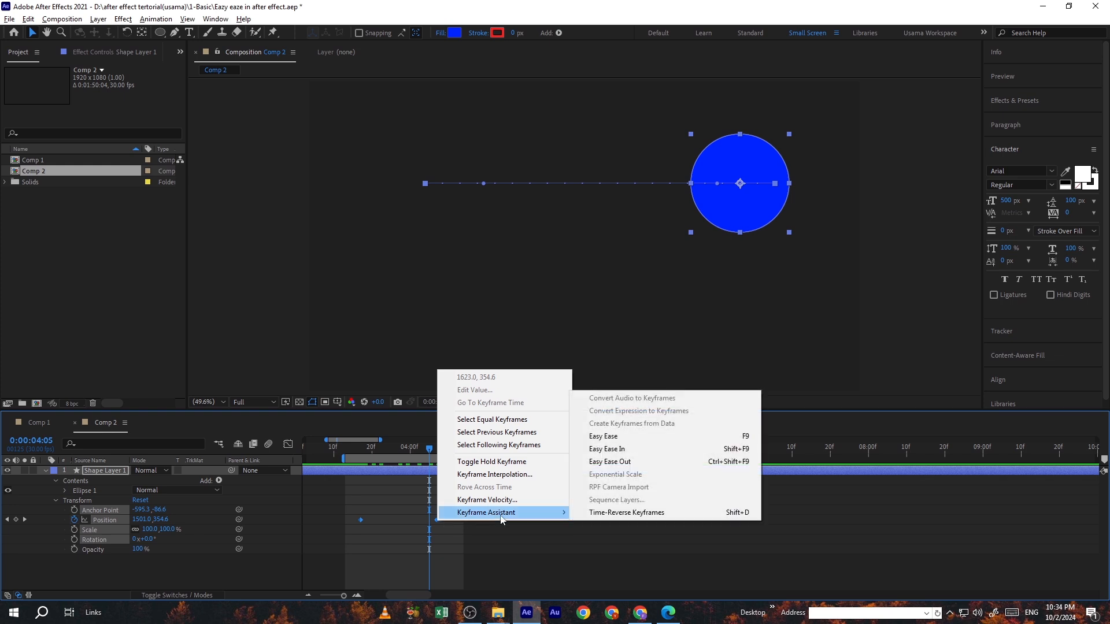
{"action": "left_click", "coordinate": [595, 443]}
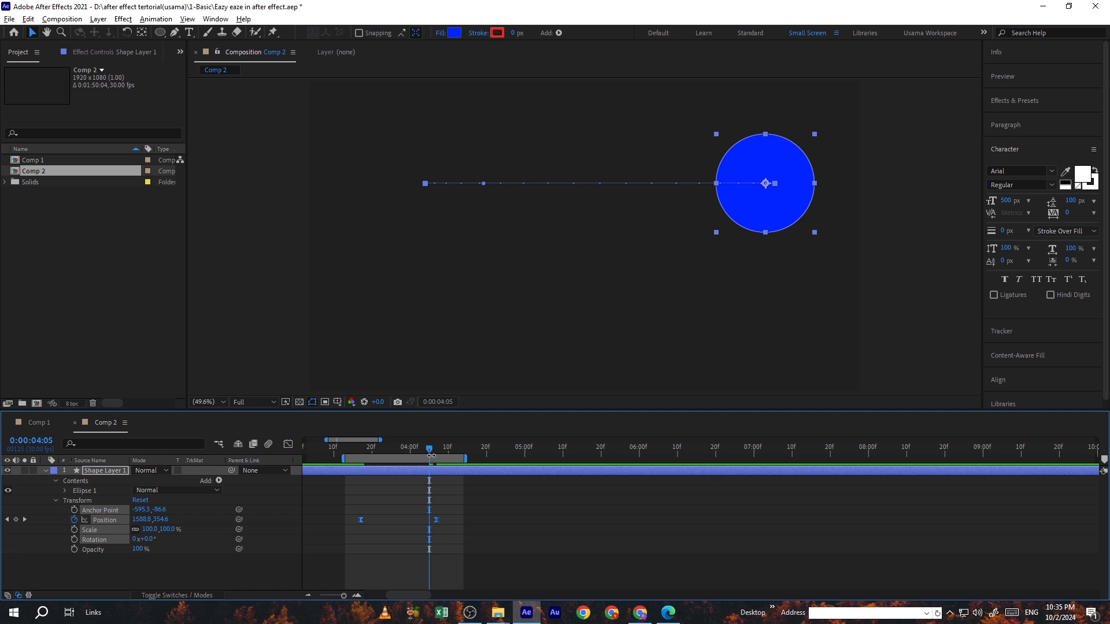
{"action": "left_click_drag", "start_coordinate": [429, 451], "coordinate": [360, 449]}
{"action": "key", "text": "space"}
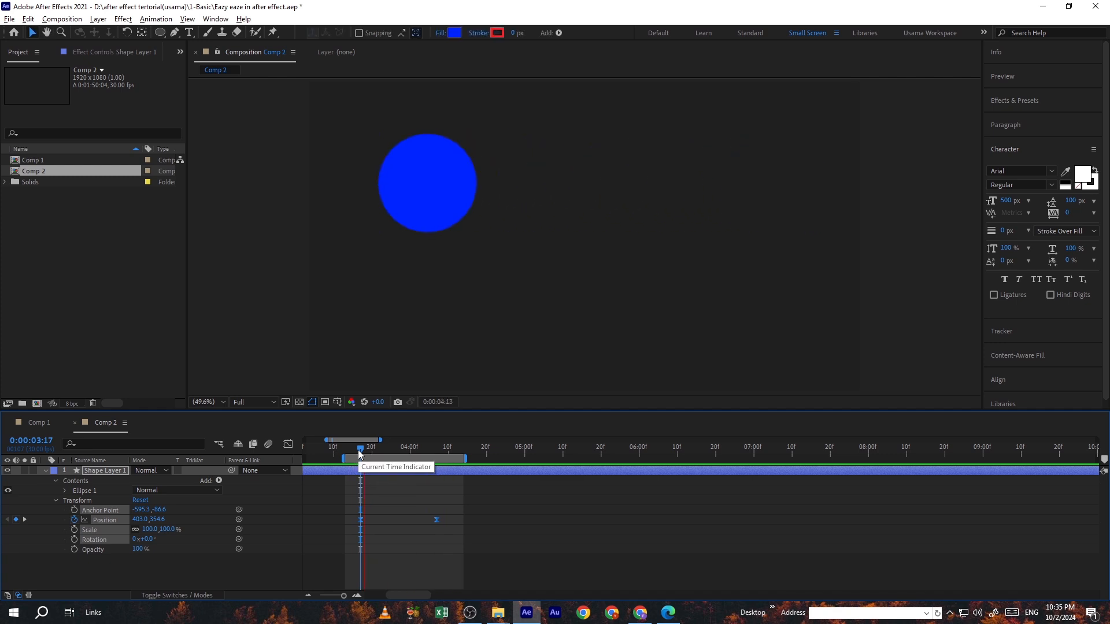
{"action": "key", "text": "space"}
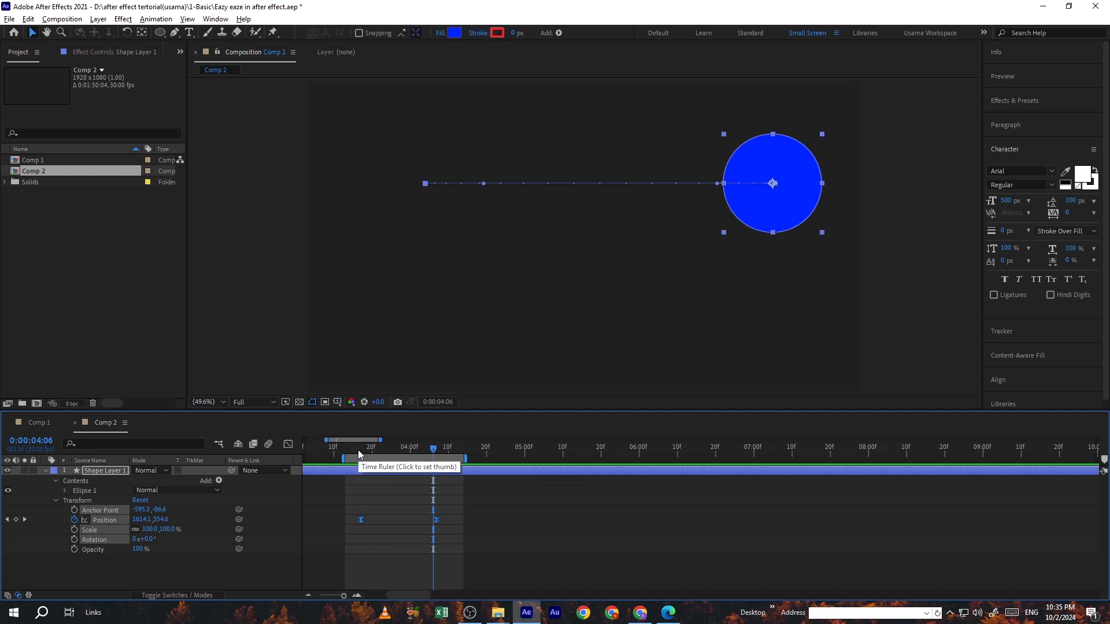
Extend the work area's end, delay the second Position keyframe to 0:00:04:20 and preview the slower motion.
{"action": "left_click_drag", "start_coordinate": [476, 458], "coordinate": [512, 458]}
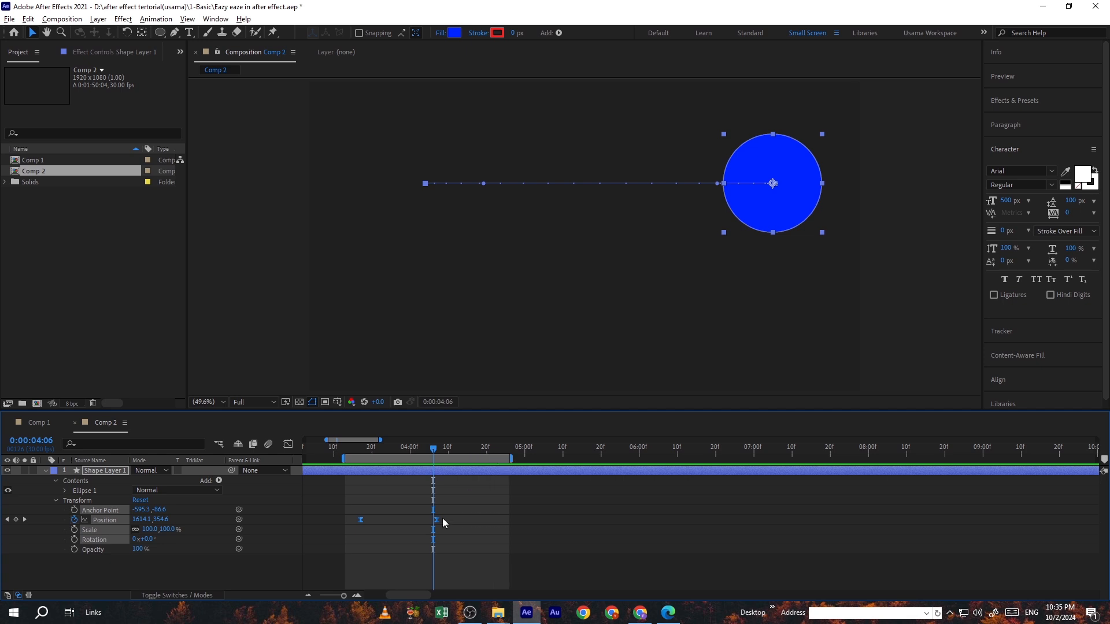
{"action": "left_click", "coordinate": [444, 519]}
{"action": "left_click_drag", "start_coordinate": [438, 519], "coordinate": [485, 519]}
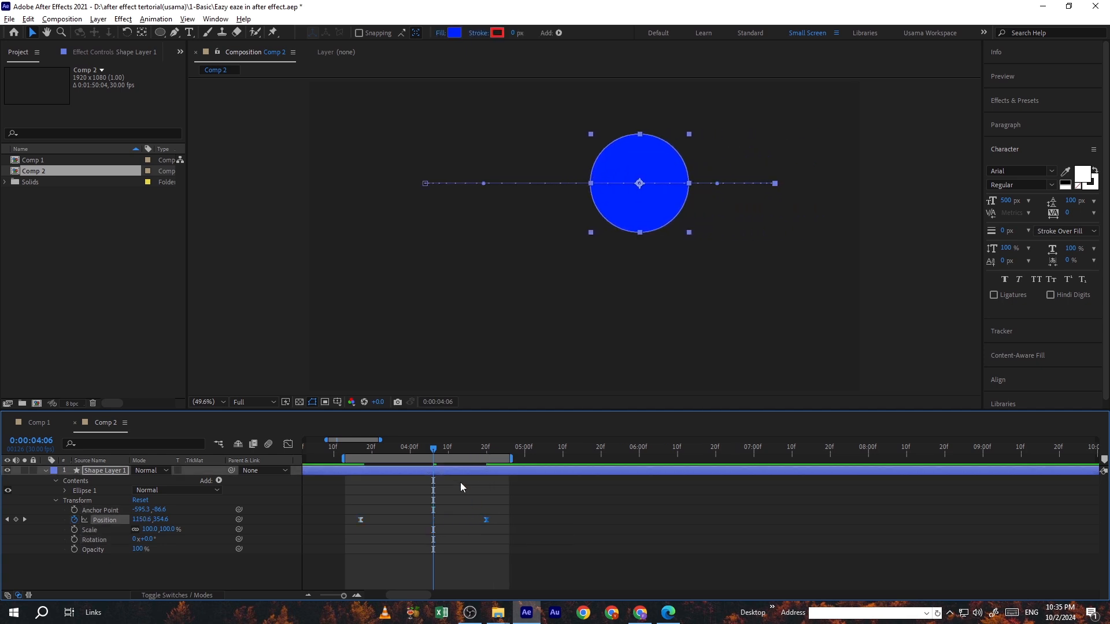
{"action": "left_click_drag", "start_coordinate": [433, 450], "coordinate": [359, 469]}
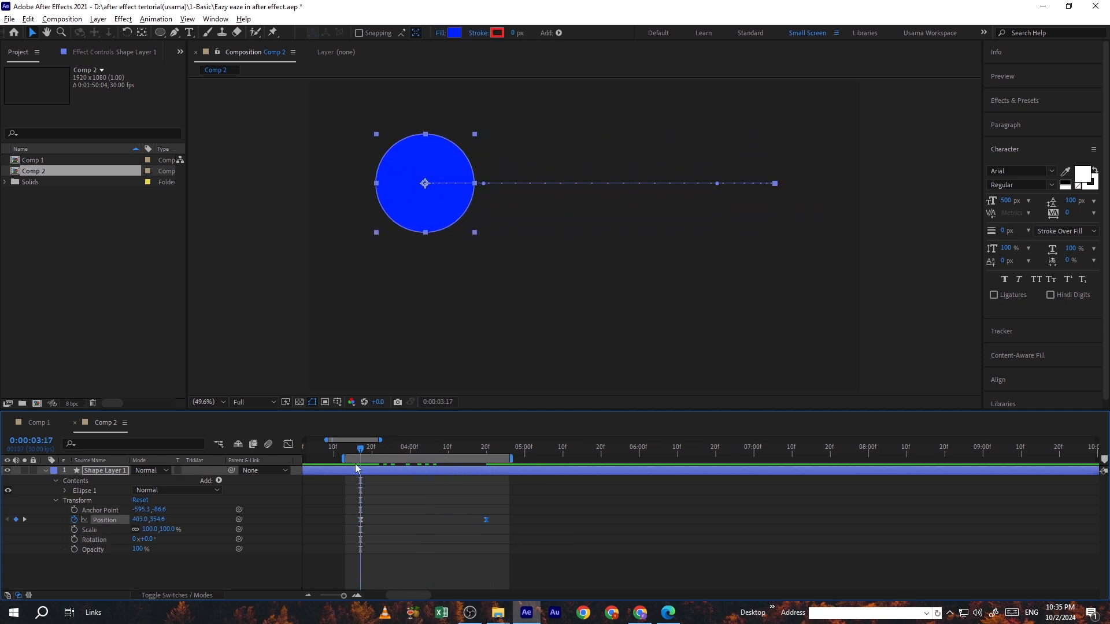
{"action": "key", "text": "space"}
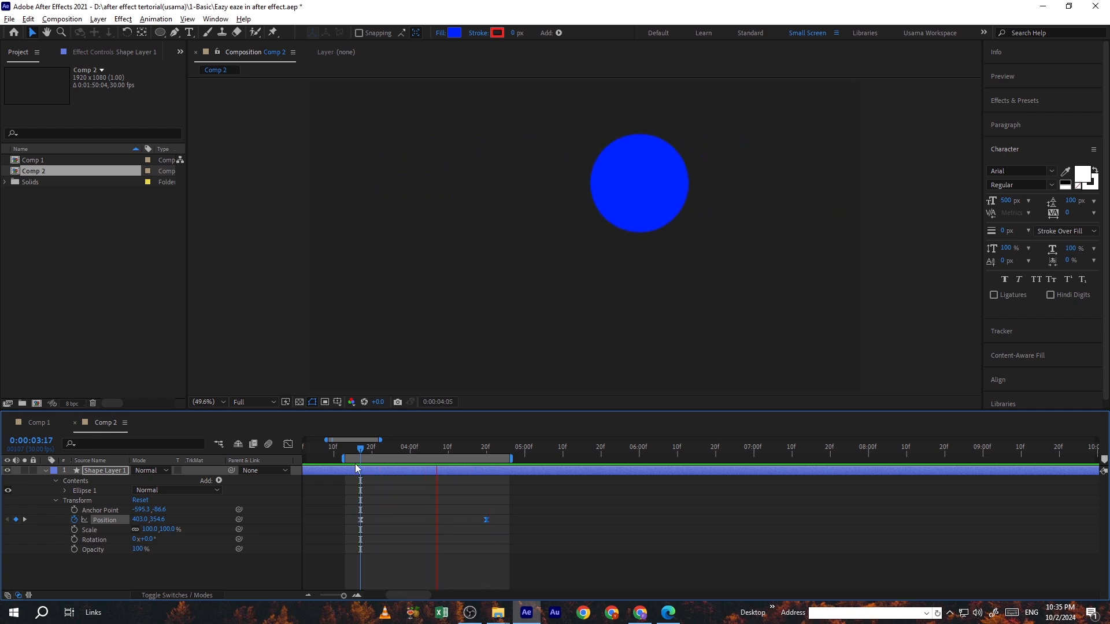
{"action": "key", "text": "space"}
Duplicate the circle layer and move the original circle's entire motion path straight down to Y 854.6.
{"action": "left_click", "coordinate": [473, 472]}
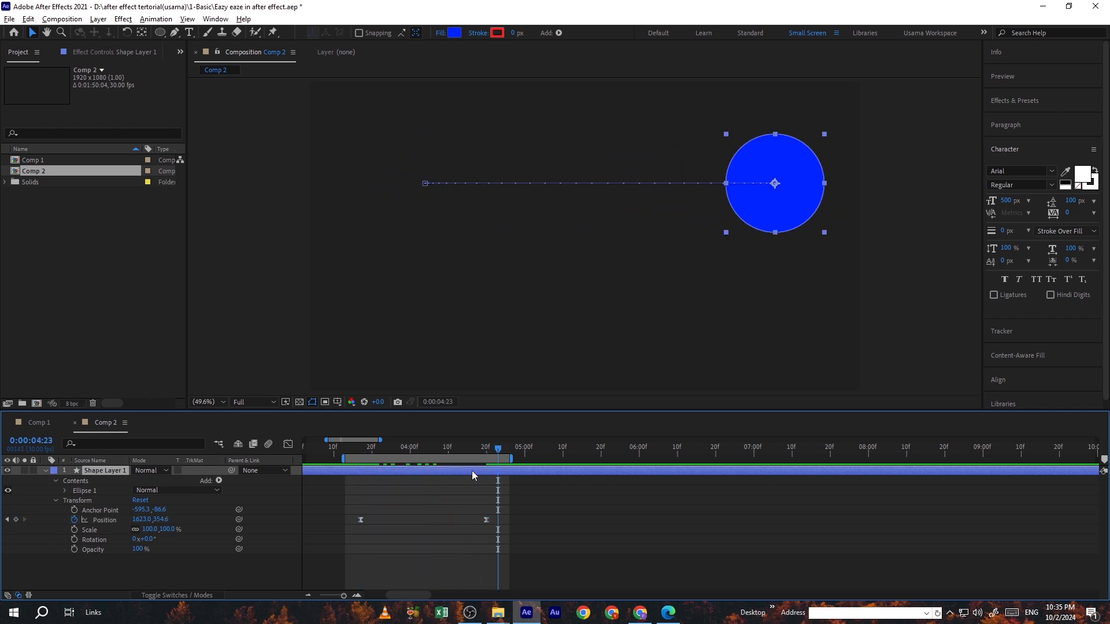
{"action": "key", "text": "ctrl+d"}
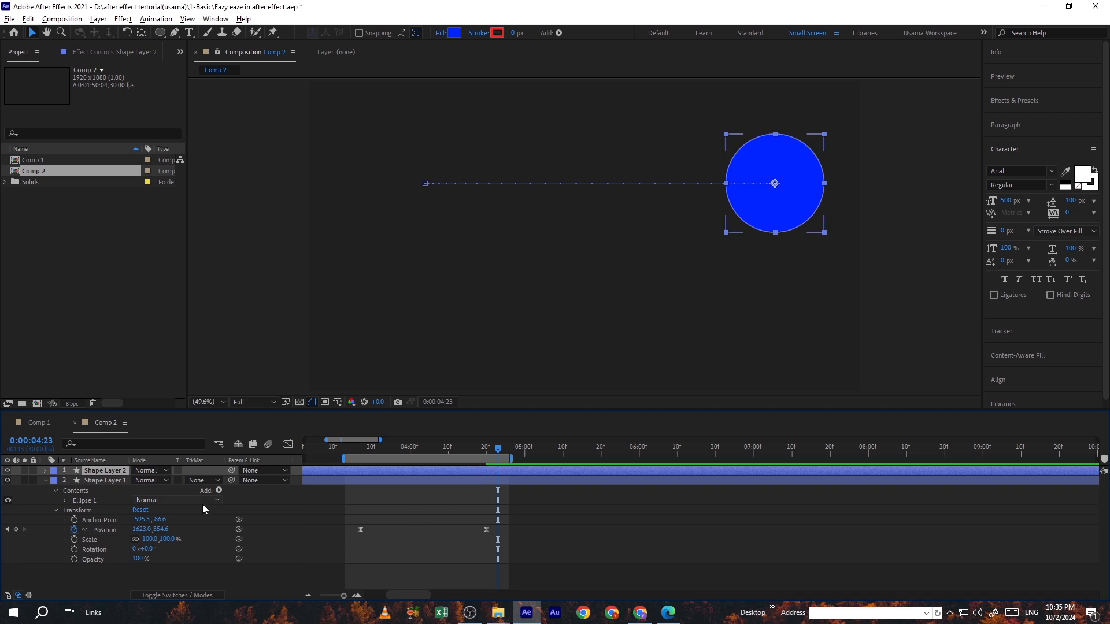
{"action": "left_click", "coordinate": [110, 530]}
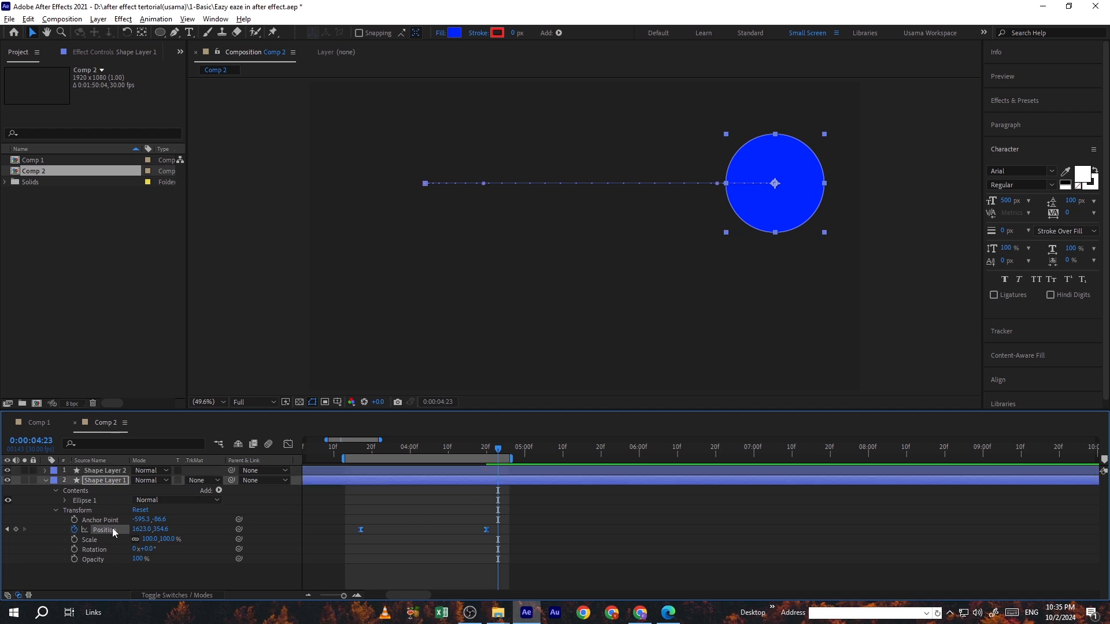
{"action": "key", "text": "j"}
{"action": "key", "text": "shift+Down"}
{"action": "key", "text": "shift+Down"}
{"action": "key", "text": "shift+Down"}
{"action": "key", "text": "shift+Down"}
{"action": "key", "text": "shift+Down"}
{"action": "key", "text": "shift+Down"}
{"action": "key", "text": "shift+Down"}
{"action": "key", "text": "shift+Down"}
{"action": "key", "text": "shift+Down"}
{"action": "key", "text": "shift+Down"}
{"action": "key", "text": "shift+Down"}
{"action": "key", "text": "shift+Down"}
{"action": "key", "text": "shift+Down"}
{"action": "key", "text": "shift+Down"}
{"action": "key", "text": "shift+Down"}
{"action": "key", "text": "shift+Down"}
{"action": "key", "text": "shift+Down"}
{"action": "key", "text": "shift+Down"}
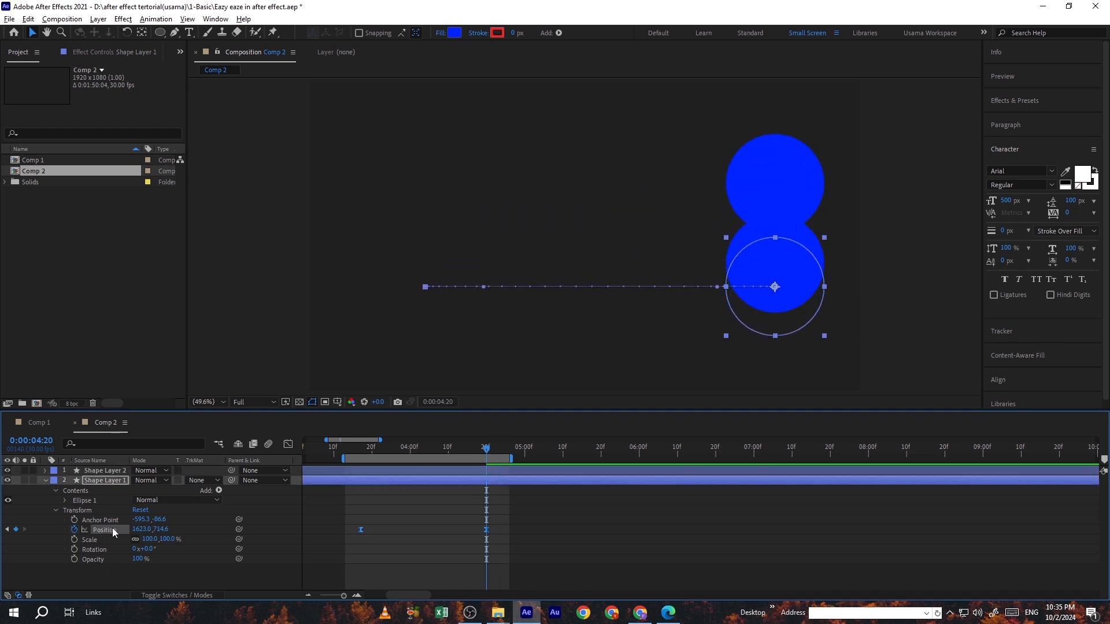
{"action": "key", "text": "shift+Down"}
{"action": "key", "text": "shift+Down"}
{"action": "key", "text": "shift+Down"}
{"action": "key", "text": "shift+Down"}
{"action": "key", "text": "shift+Down"}
{"action": "key", "text": "shift+Down"}
{"action": "key", "text": "shift+Down"}
{"action": "key", "text": "shift+Down"}
{"action": "key", "text": "shift+Down"}
{"action": "key", "text": "shift+Down"}
{"action": "key", "text": "shift+Down"}
{"action": "key", "text": "shift+Down"}
{"action": "key", "text": "shift+Down"}
{"action": "key", "text": "shift+Down"}
Convert both Position keyframes of Shape Layer 2 back to linear and preview the two circles moving together.
{"action": "left_click", "coordinate": [112, 471]}
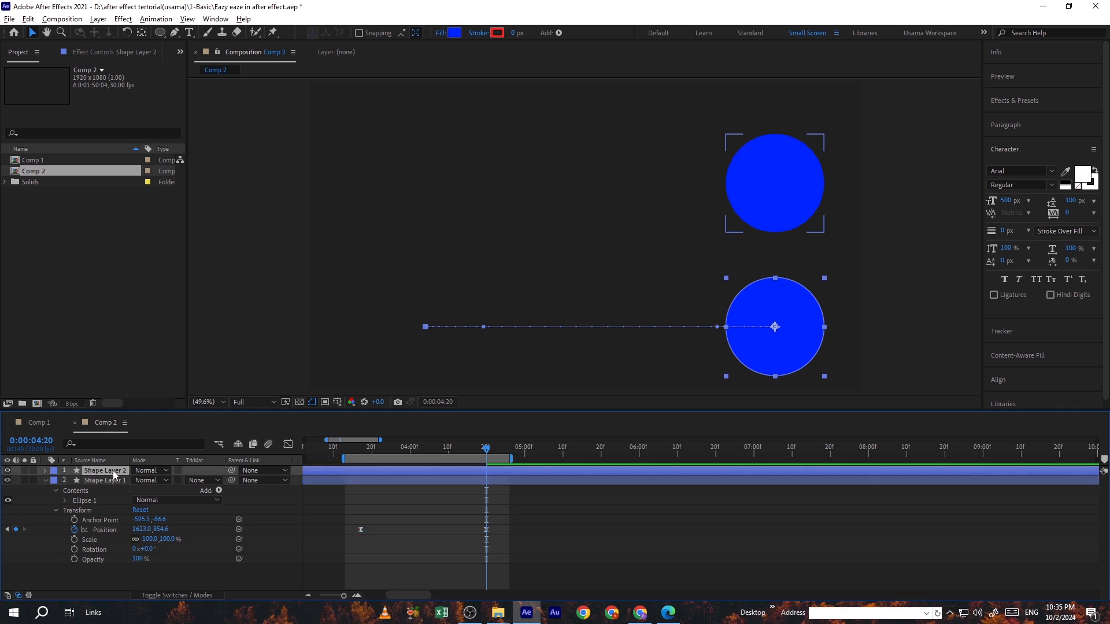
{"action": "key", "text": "p"}
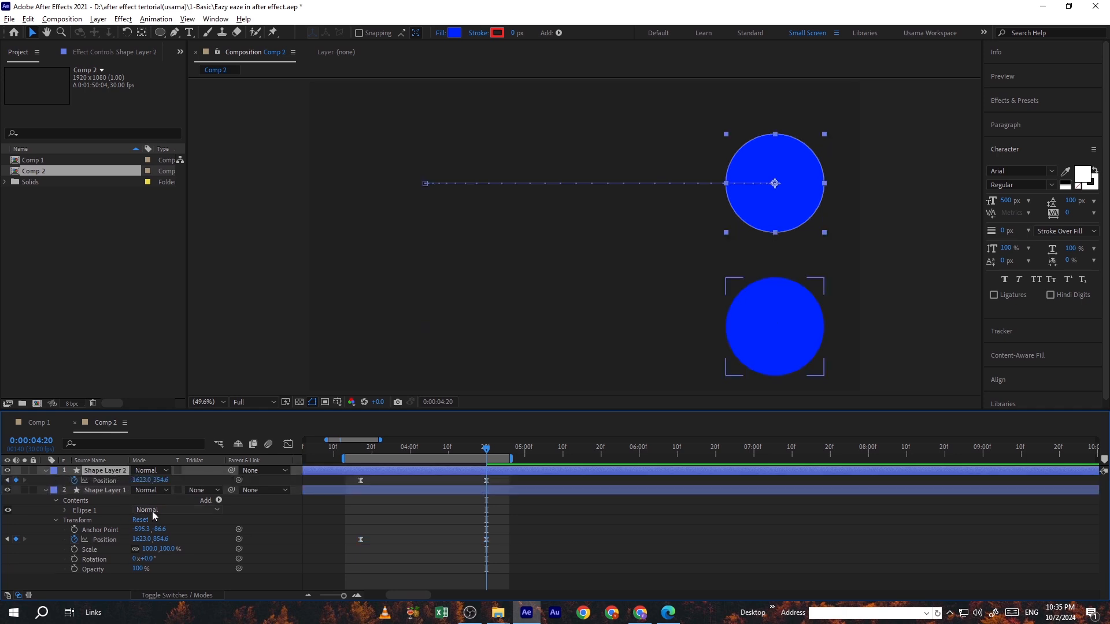
{"action": "left_click", "coordinate": [74, 480]}
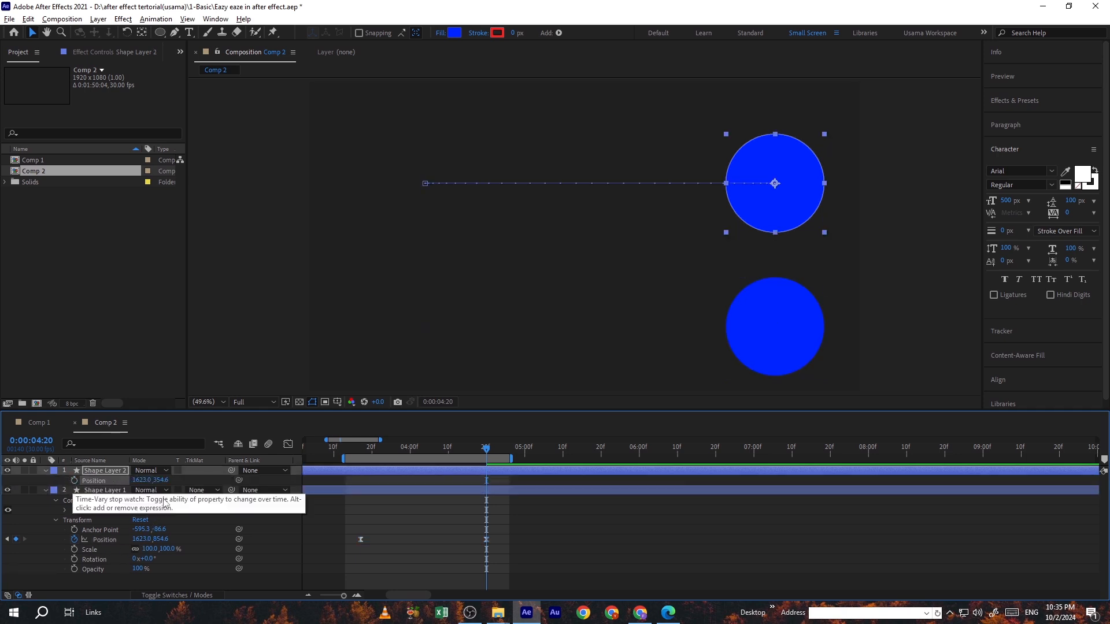
{"action": "key", "text": "ctrl+z"}
{"action": "left_click_drag", "start_coordinate": [496, 478], "coordinate": [361, 486]}
{"action": "left_click", "coordinate": [487, 480], "text": "ctrl"}
{"action": "left_click_drag", "start_coordinate": [488, 461], "coordinate": [329, 399]}
{"action": "left_click", "coordinate": [269, 324]}
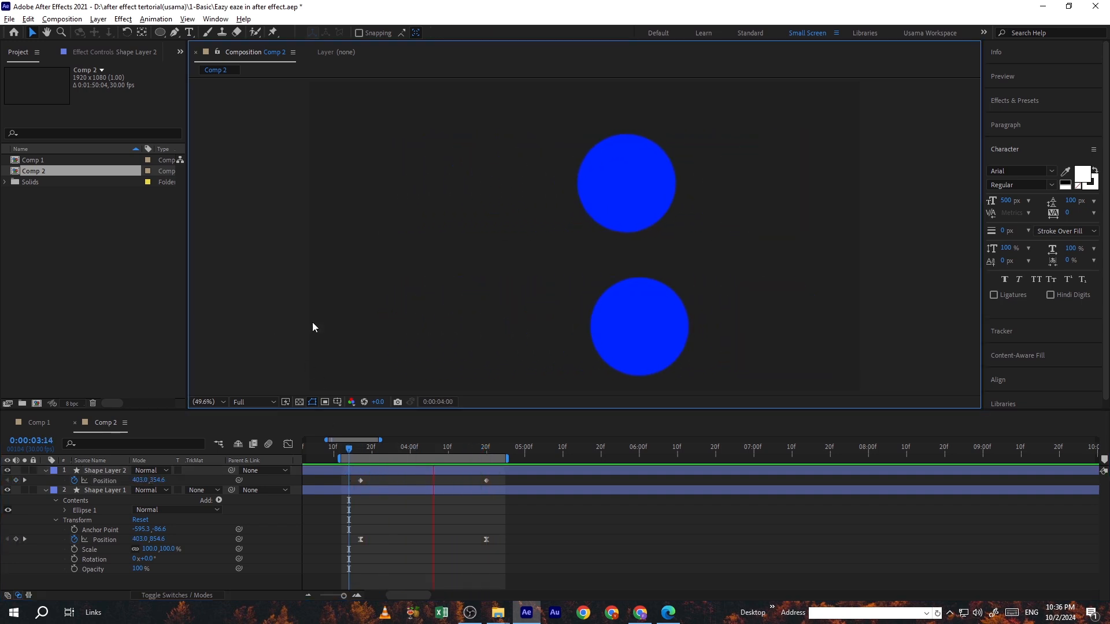
Extend the work area's end to just before 0:00:06:00 and preview both circles from 0:00:03:14.
{"action": "key", "text": "space"}
{"action": "left_click_drag", "start_coordinate": [511, 455], "coordinate": [633, 457]}
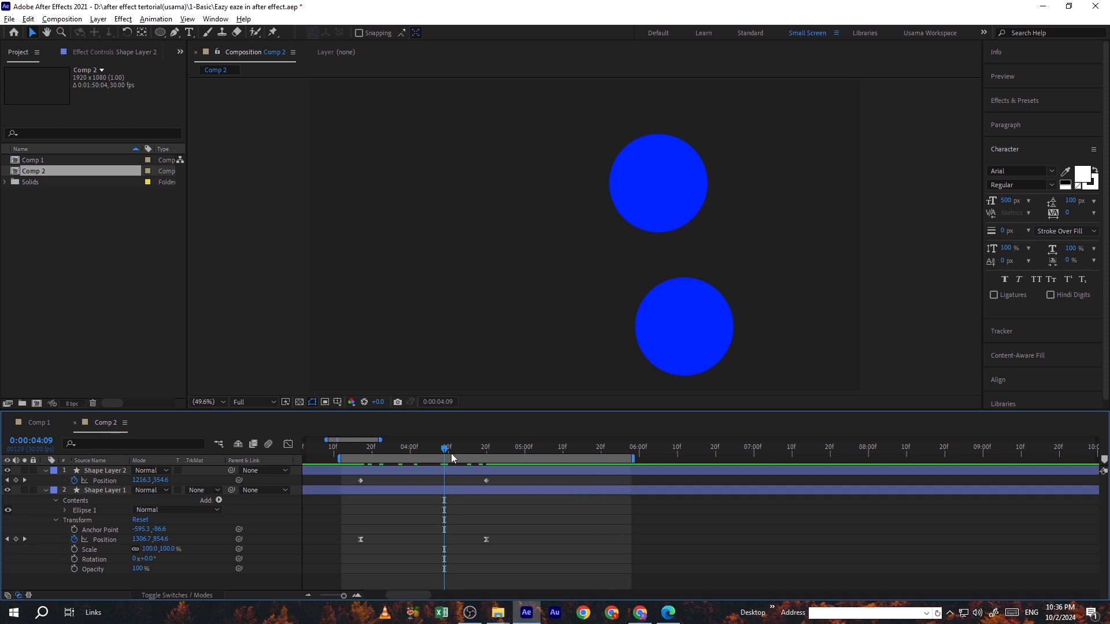
{"action": "left_click_drag", "start_coordinate": [444, 448], "coordinate": [348, 456]}
{"action": "key", "text": "space"}
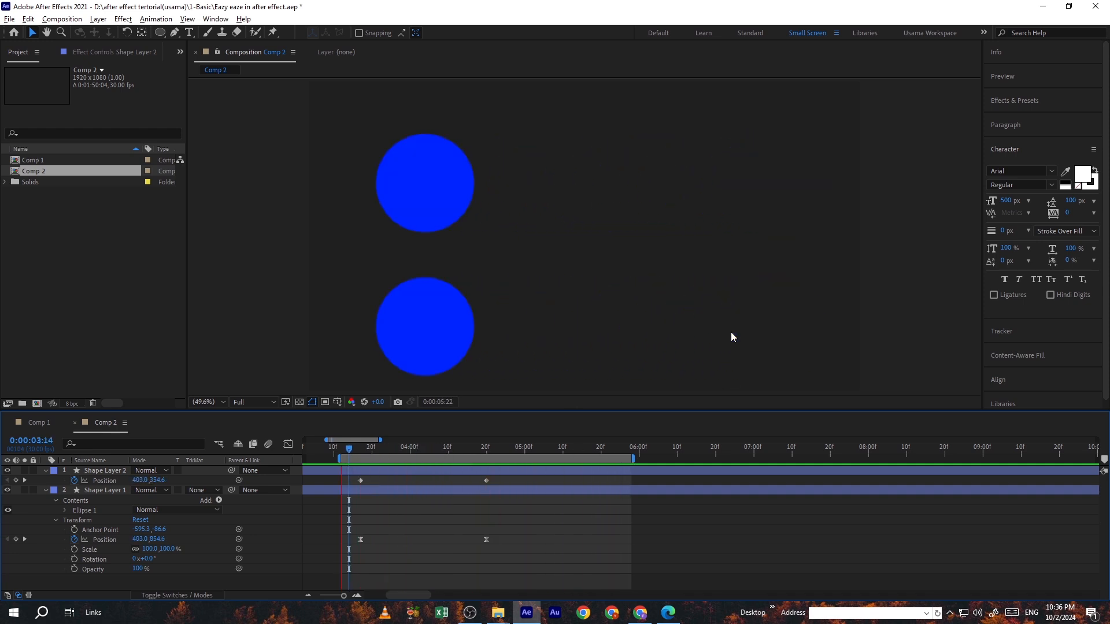
{"action": "key", "text": "space"}
Change the fill colour of the upper circle on Shape Layer 2 to yellow-green.
{"action": "left_click", "coordinate": [732, 196]}
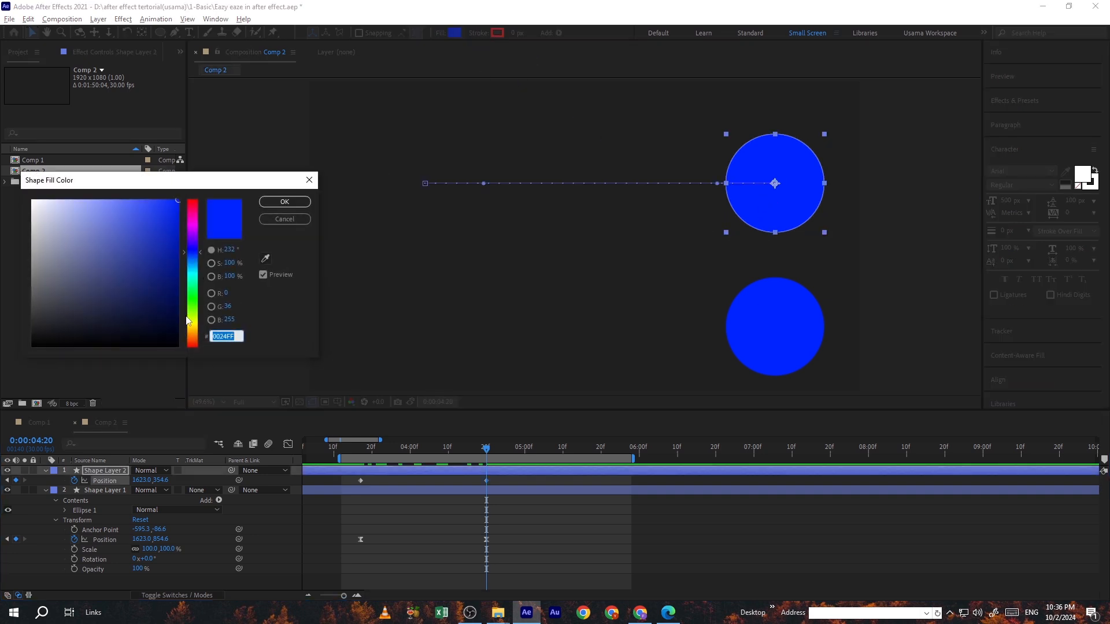
{"action": "left_click", "coordinate": [187, 320]}
{"action": "left_click", "coordinate": [285, 201]}
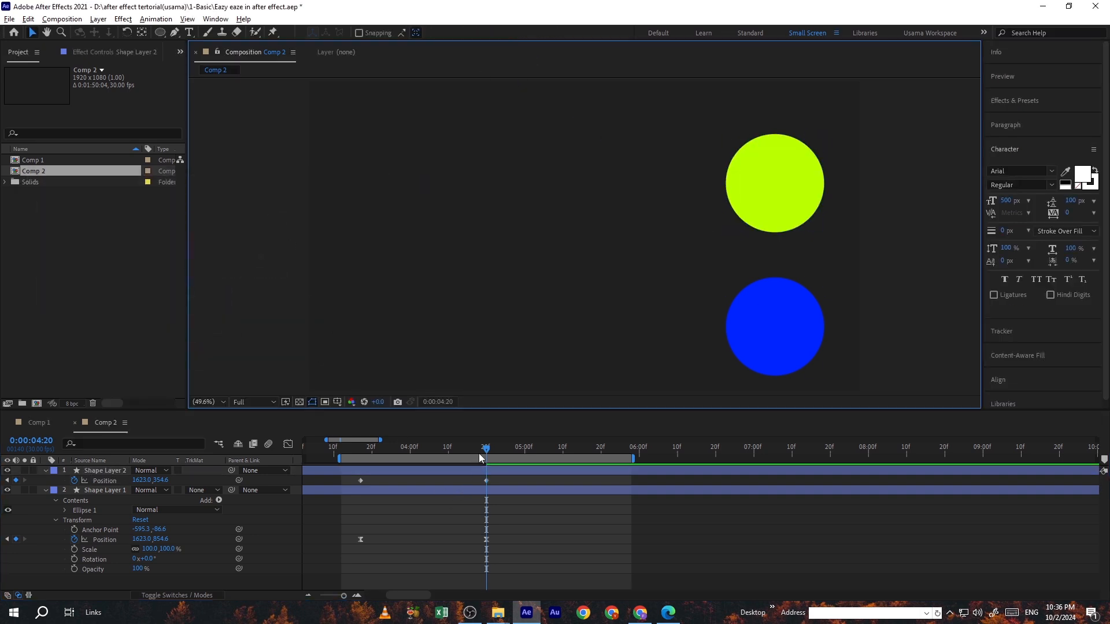
Preview the linear and eased circles moving together from 0:00:03:16.
{"action": "left_click_drag", "start_coordinate": [480, 459], "coordinate": [357, 461]}
{"action": "key", "text": "space"}
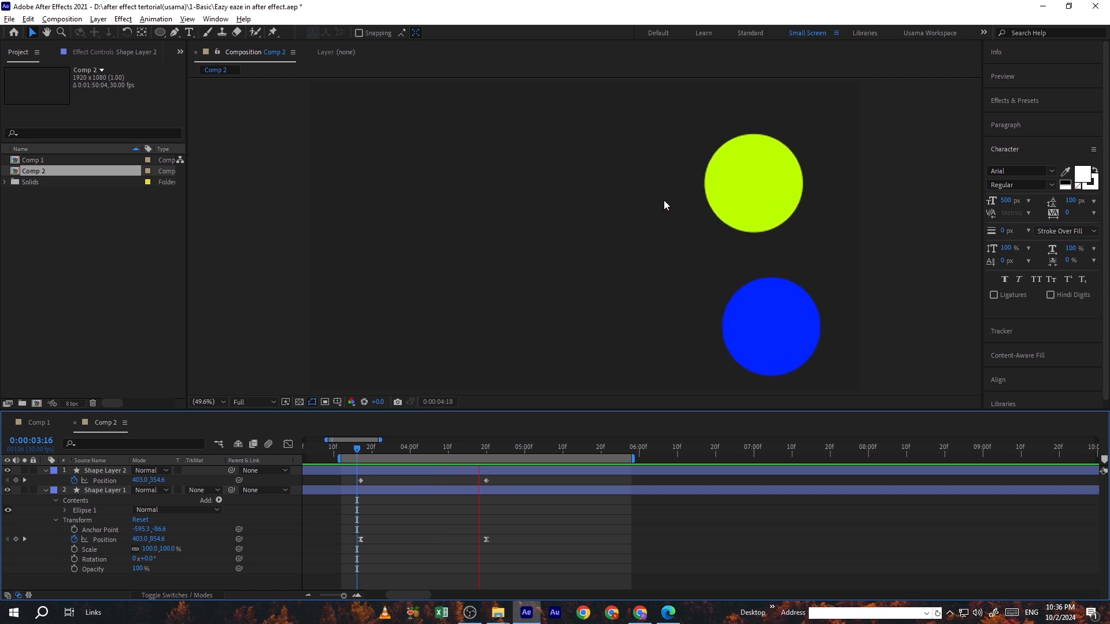
{"action": "key", "text": "space"}
{"action": "left_click", "coordinate": [286, 303]}
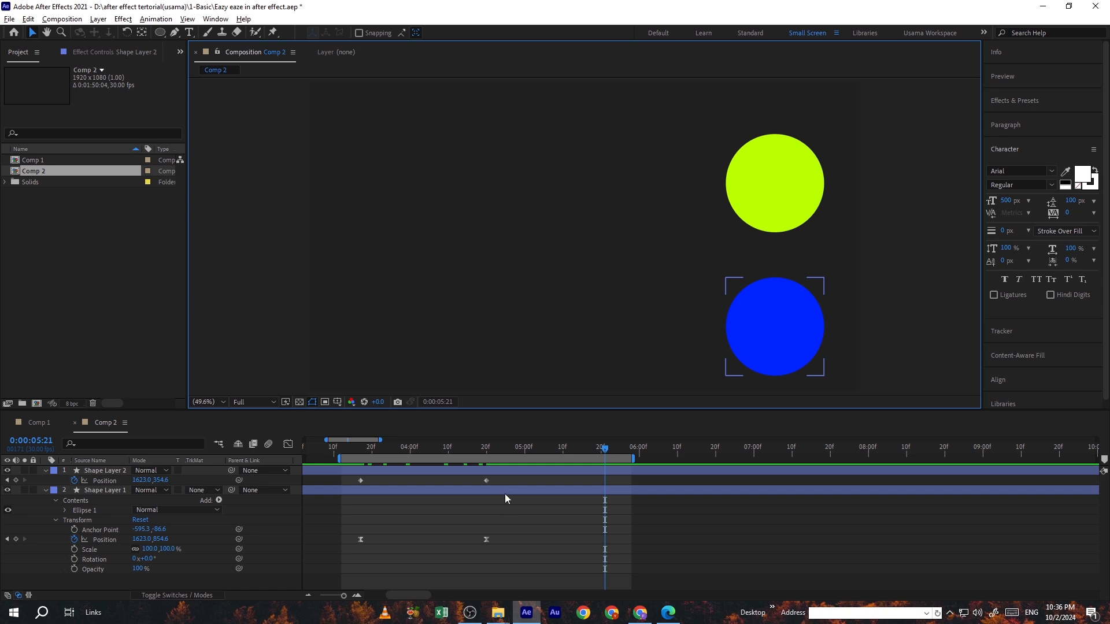
Select both Position keyframes of Shape Layer 1 and show their speed curve in the Graph Editor.
{"action": "left_click", "coordinate": [524, 519]}
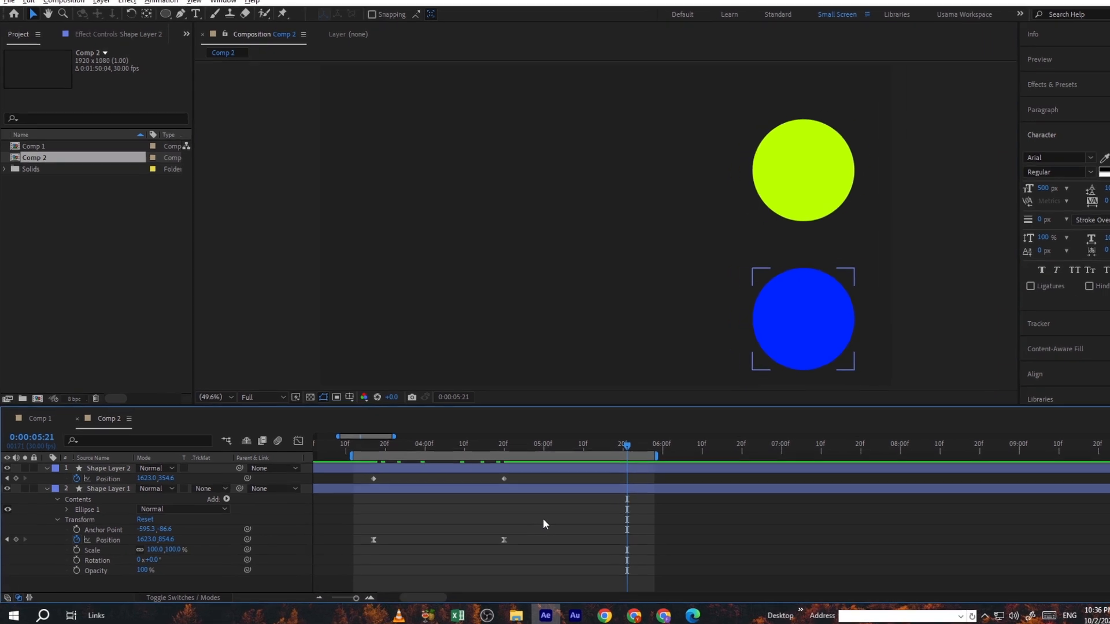
{"action": "left_click_drag", "start_coordinate": [523, 518], "coordinate": [397, 550]}
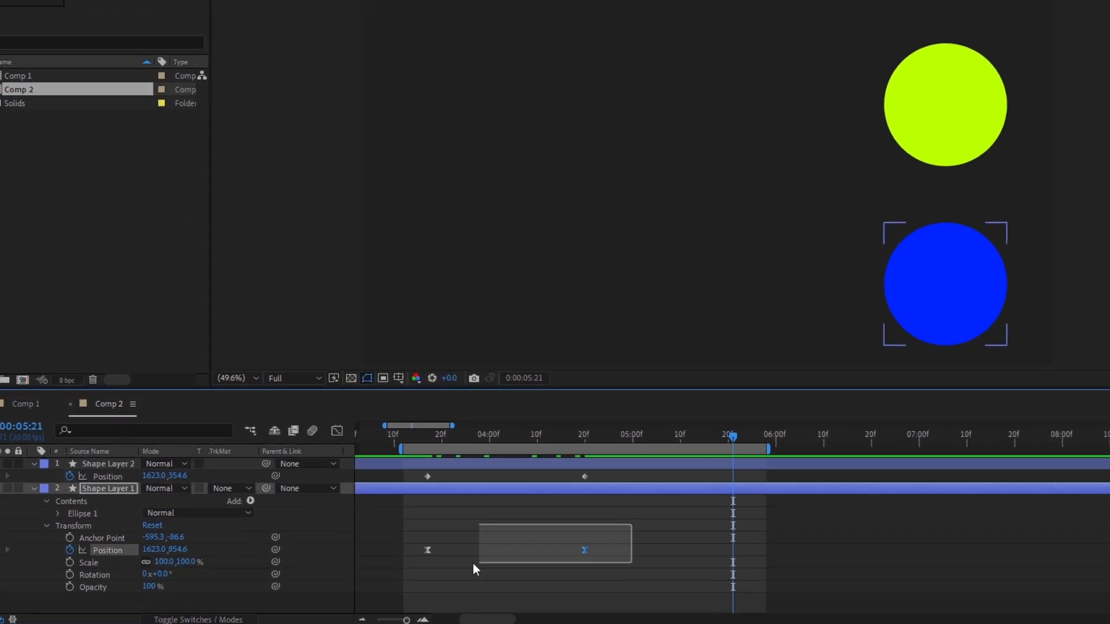
{"action": "left_click_drag", "start_coordinate": [473, 563], "coordinate": [410, 576]}
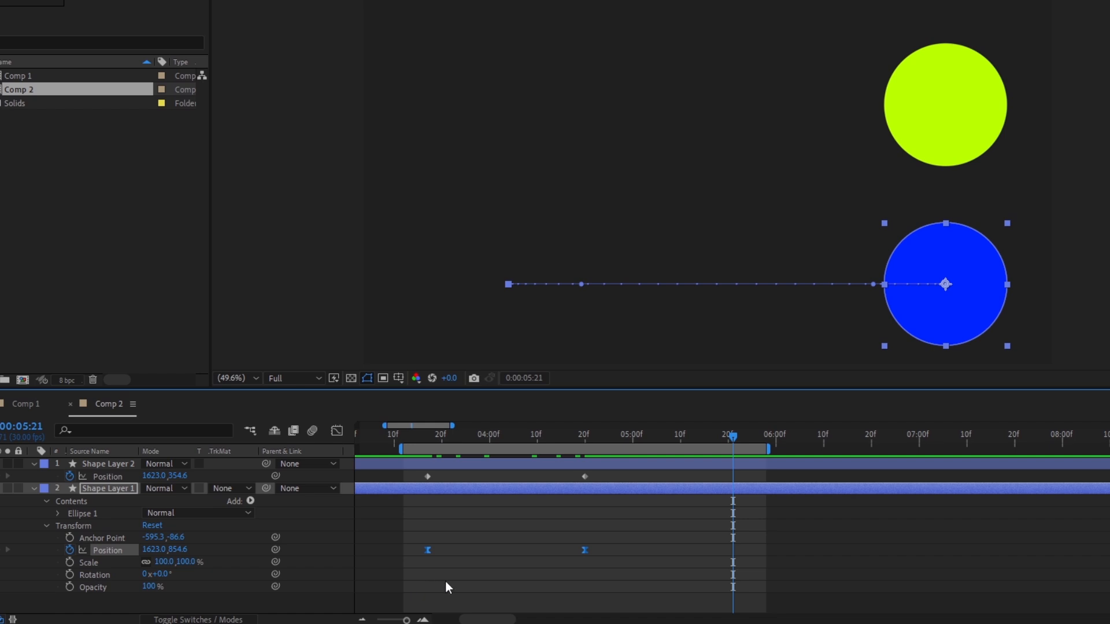
{"action": "left_click", "coordinate": [336, 432]}
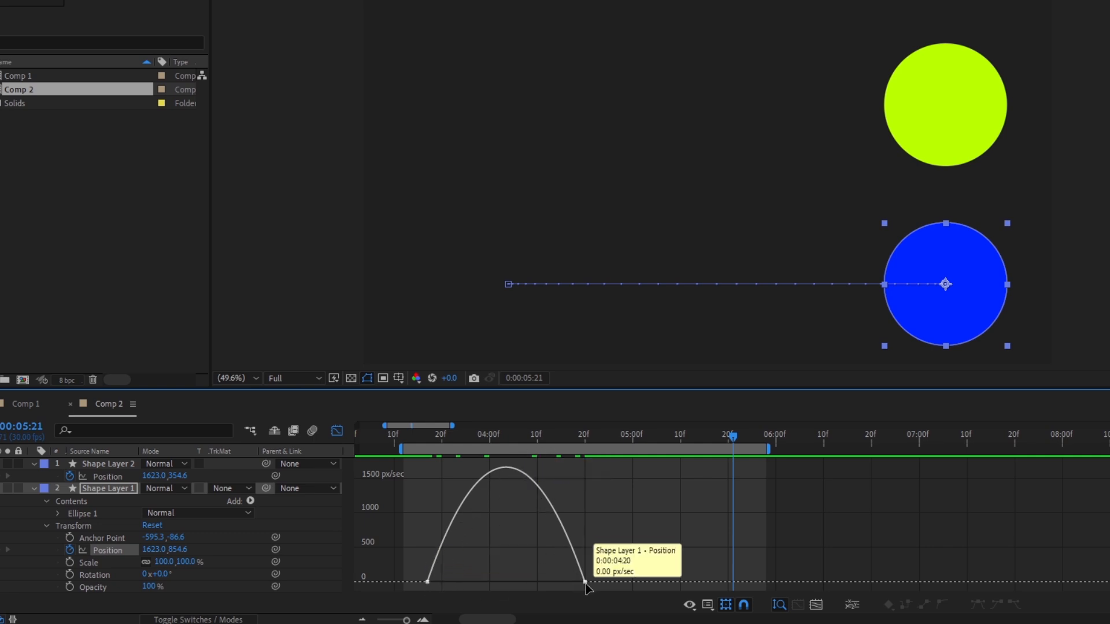
Preview both circles from 0:00:03:17 alongside the eased circle's speed graph.
{"action": "left_click_drag", "start_coordinate": [484, 440], "coordinate": [428, 441]}
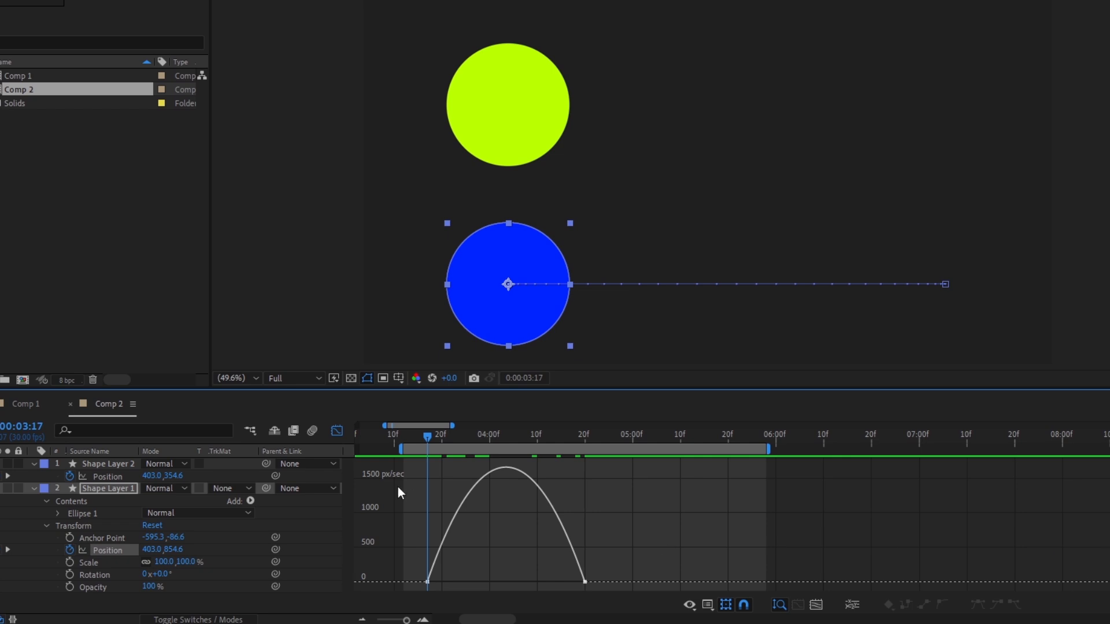
{"action": "key", "text": "space"}
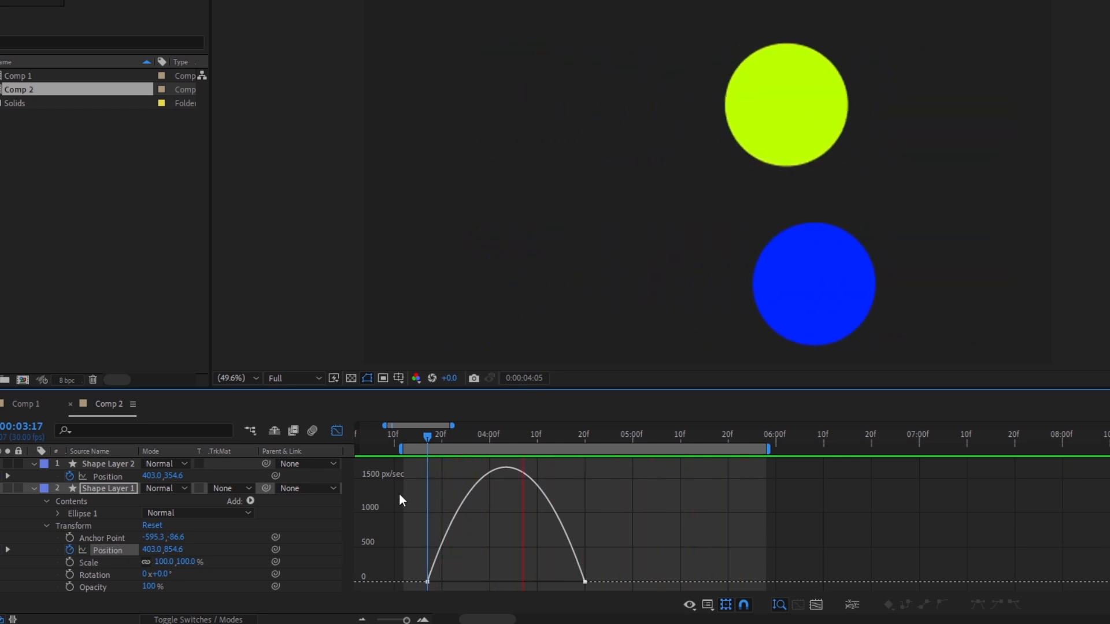
{"action": "key", "text": "space"}
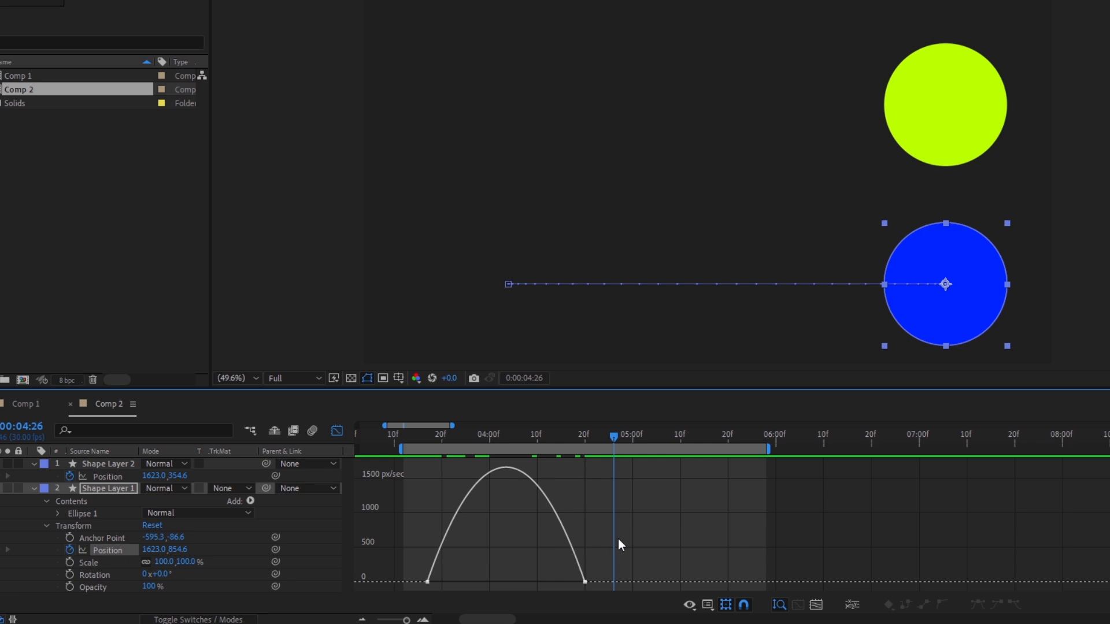
Reshape Shape Layer 1's speed curve into an early peak near 0:00:03:24 with a long slow-down, and preview it from 0:00:03:17.
{"action": "left_click_drag", "start_coordinate": [619, 539], "coordinate": [505, 582]}
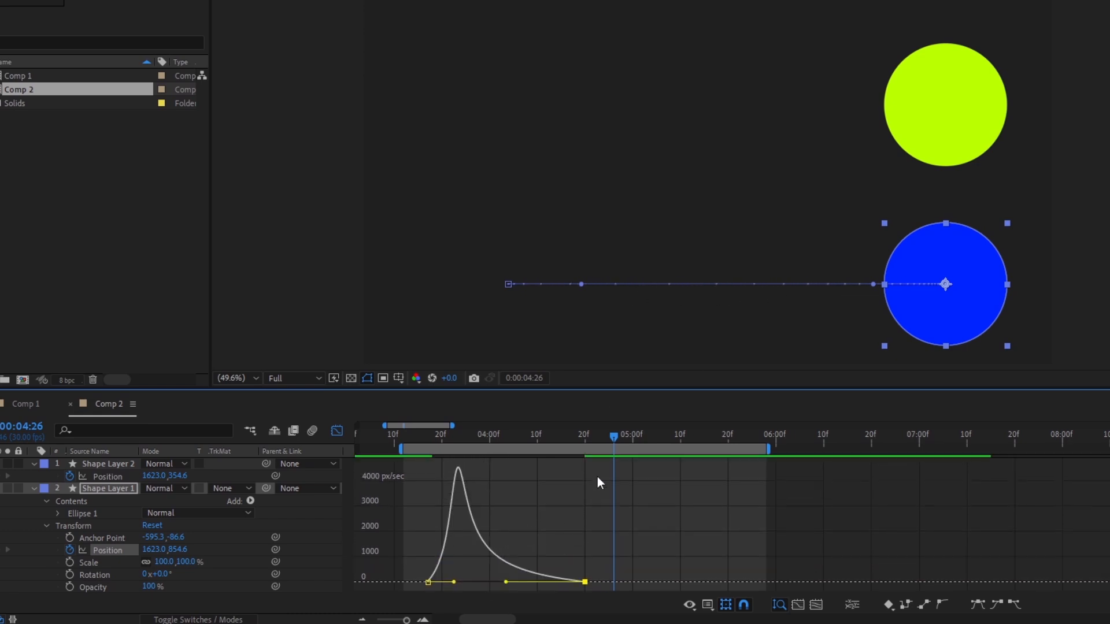
{"action": "left_click_drag", "start_coordinate": [606, 442], "coordinate": [425, 480]}
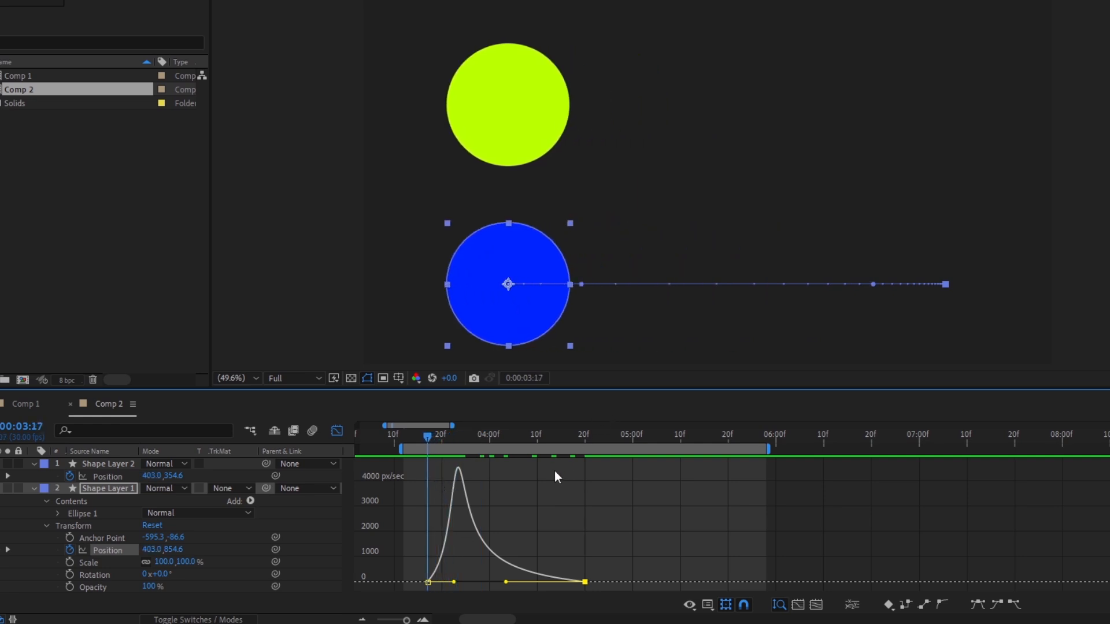
{"action": "key", "text": "space"}
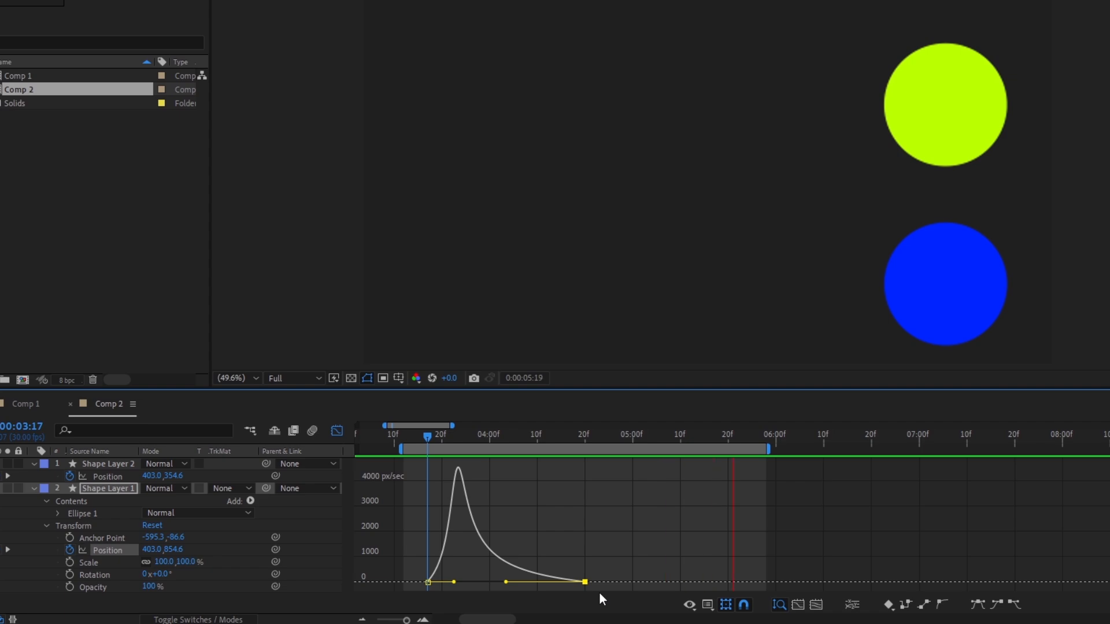
{"action": "key", "text": "space"}
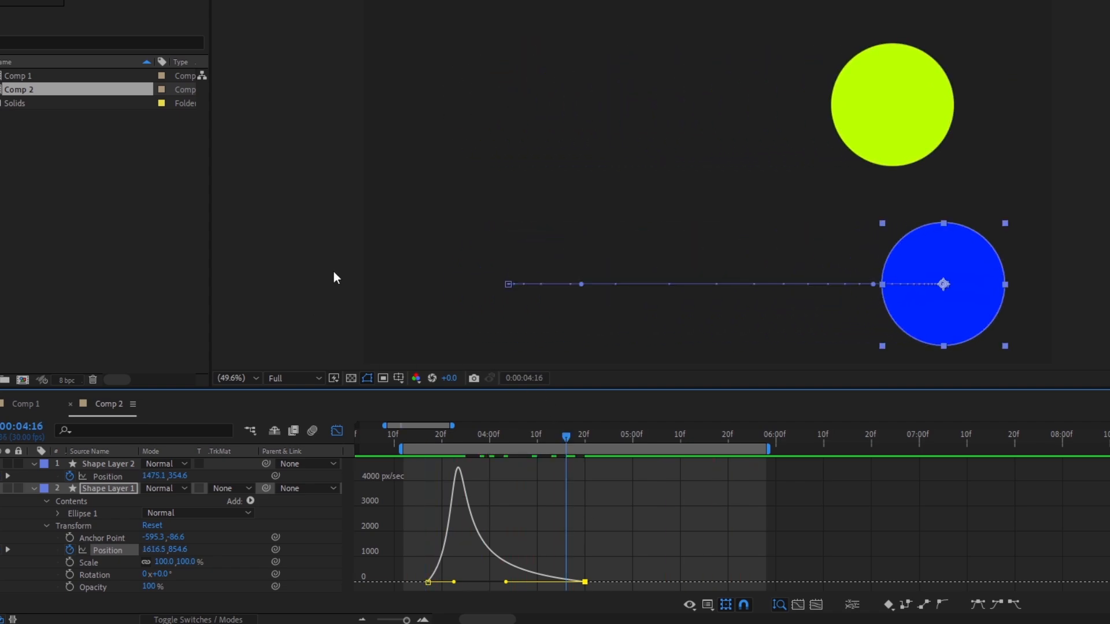
{"action": "left_click", "coordinate": [334, 278]}
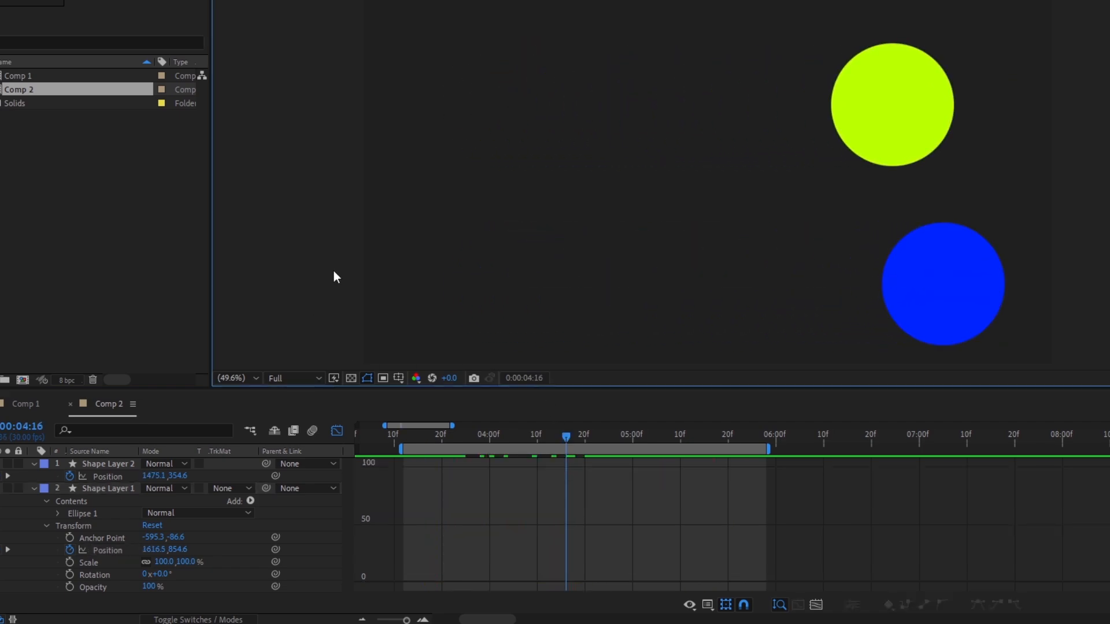
Open Comp 1 and preview its simple, Easy Ease and graph-edited circles from 0:00:00:05.
{"action": "left_click", "coordinate": [34, 403]}
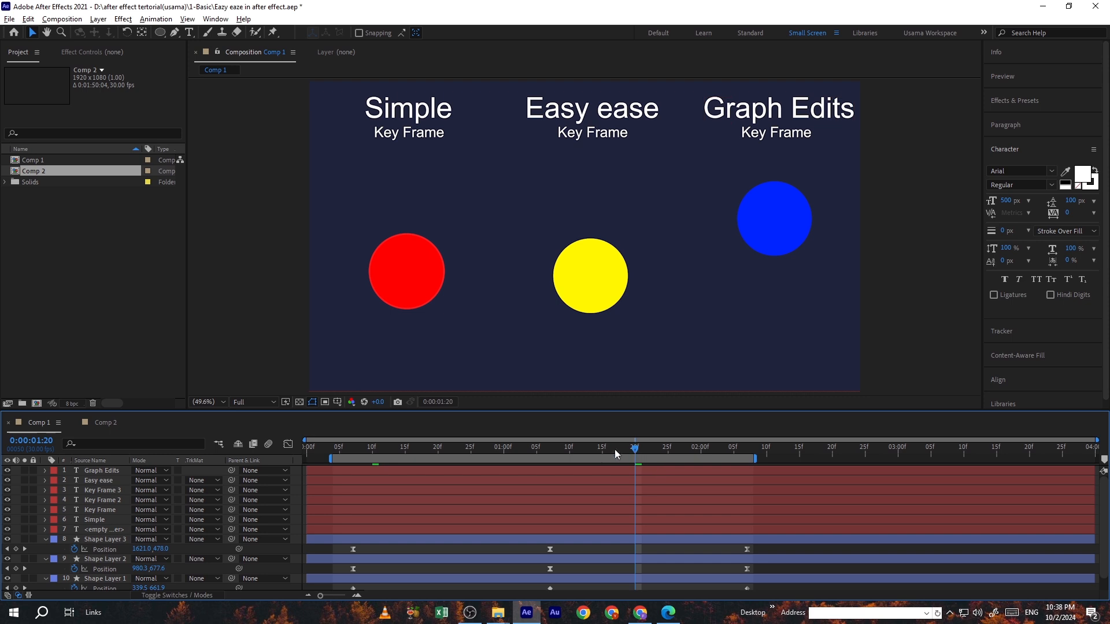
{"action": "left_click_drag", "start_coordinate": [615, 449], "coordinate": [338, 465]}
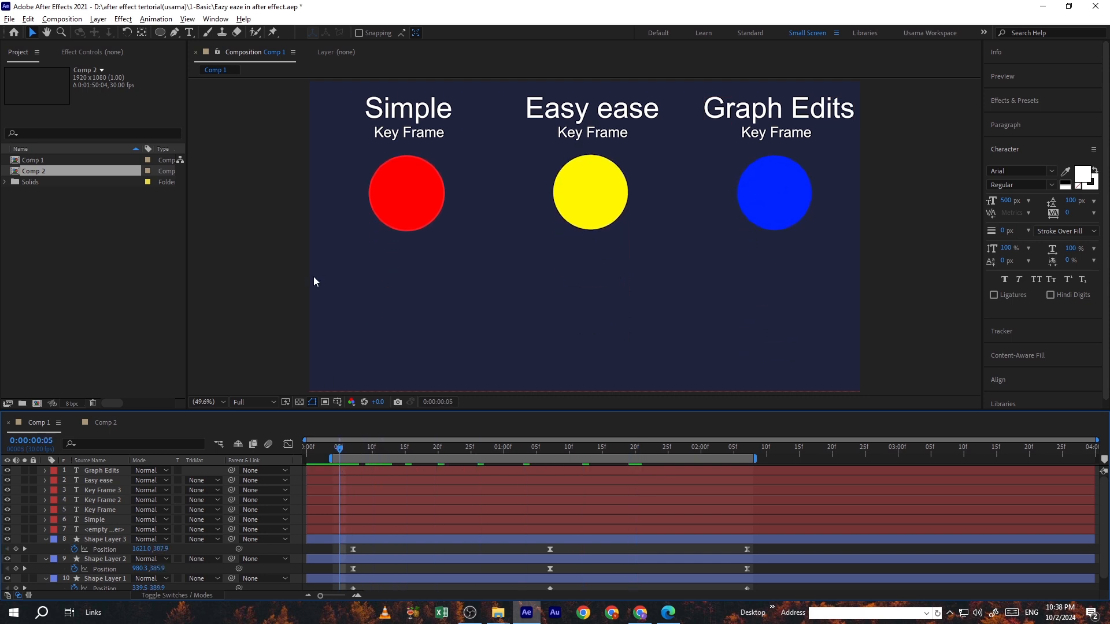
{"action": "key", "text": "space"}
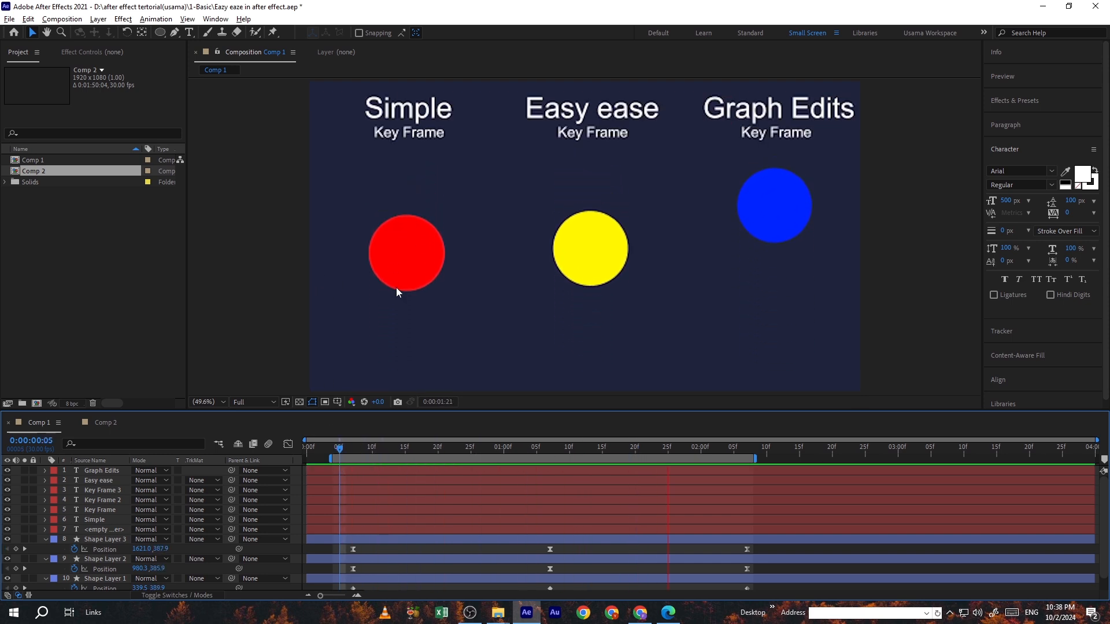